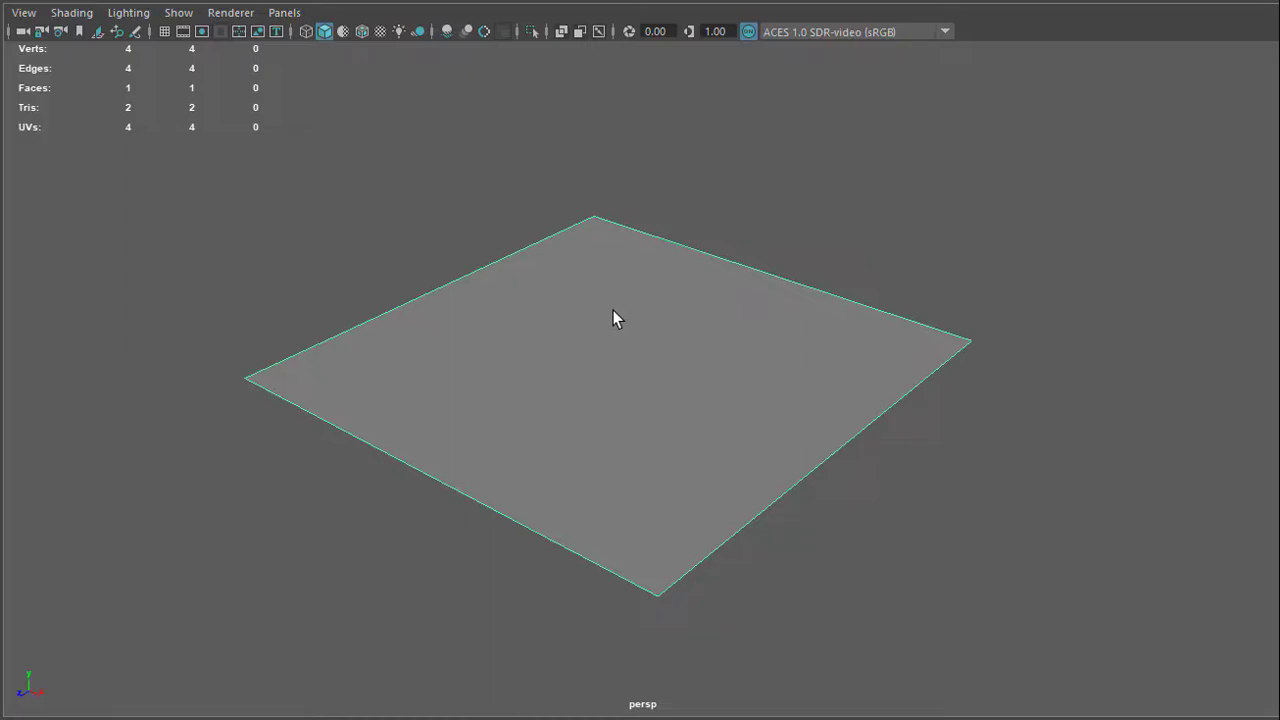
Examine the flat polygon plane from a low, nearly edge-on angle and from directly overhead.
alt+right_drag(613, 310, 696, 371)
alt+drag(642, 376, 628, 344)
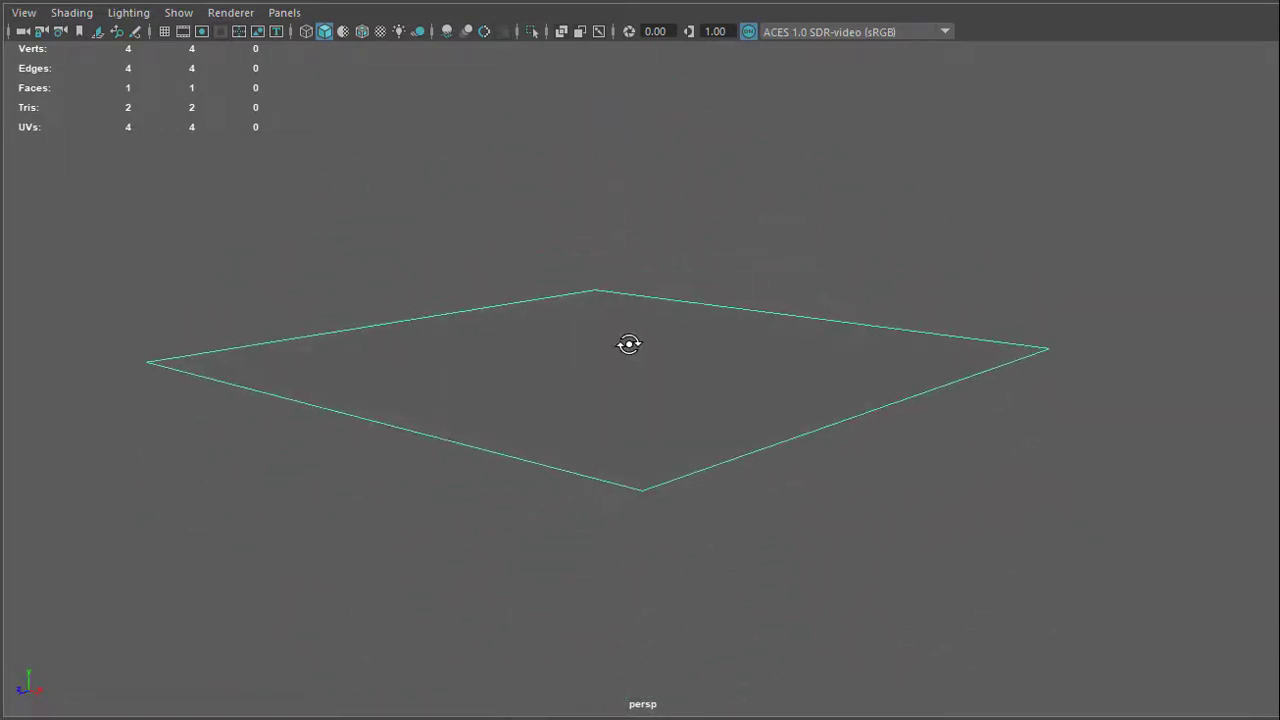
click(586, 332)
alt+drag(585, 345, 560, 471)
alt+right_drag(560, 471, 429, 422)
alt+drag(518, 404, 523, 400)
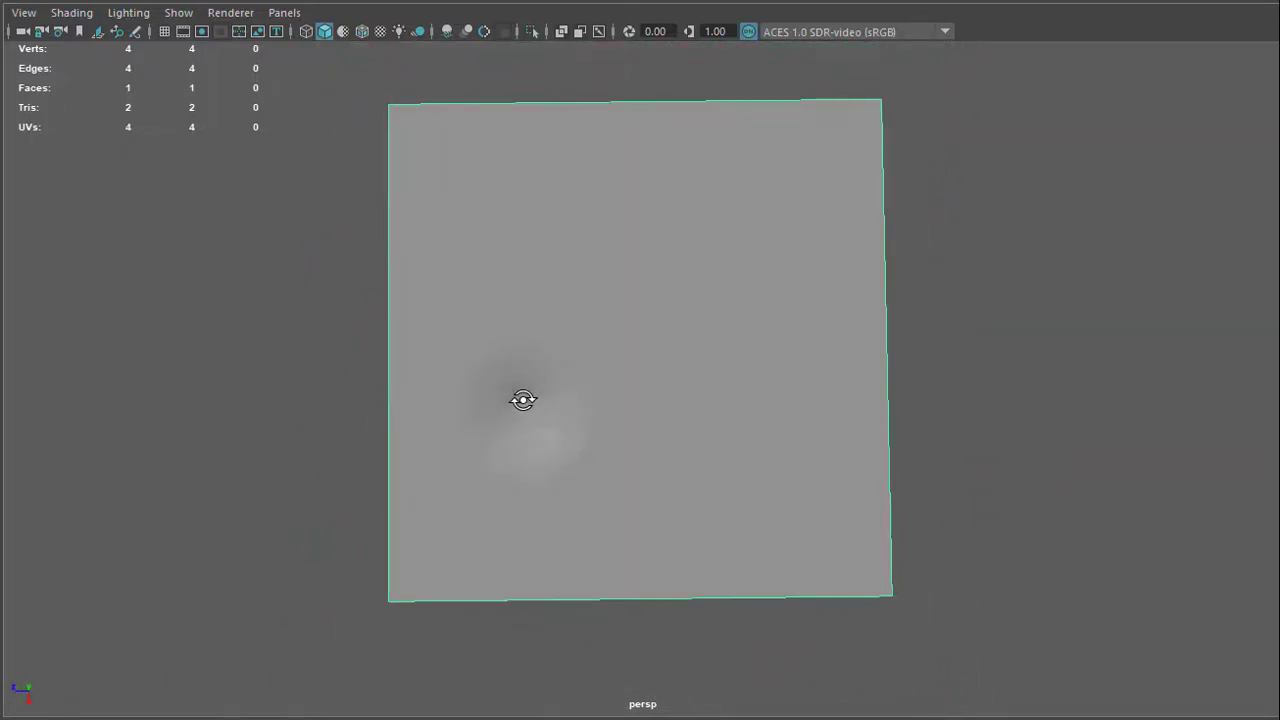
Switch the plane to vertex selection and select each of its four corner vertices one at a time.
right_drag(646, 303, 558, 305)
drag(350, 80, 427, 150)
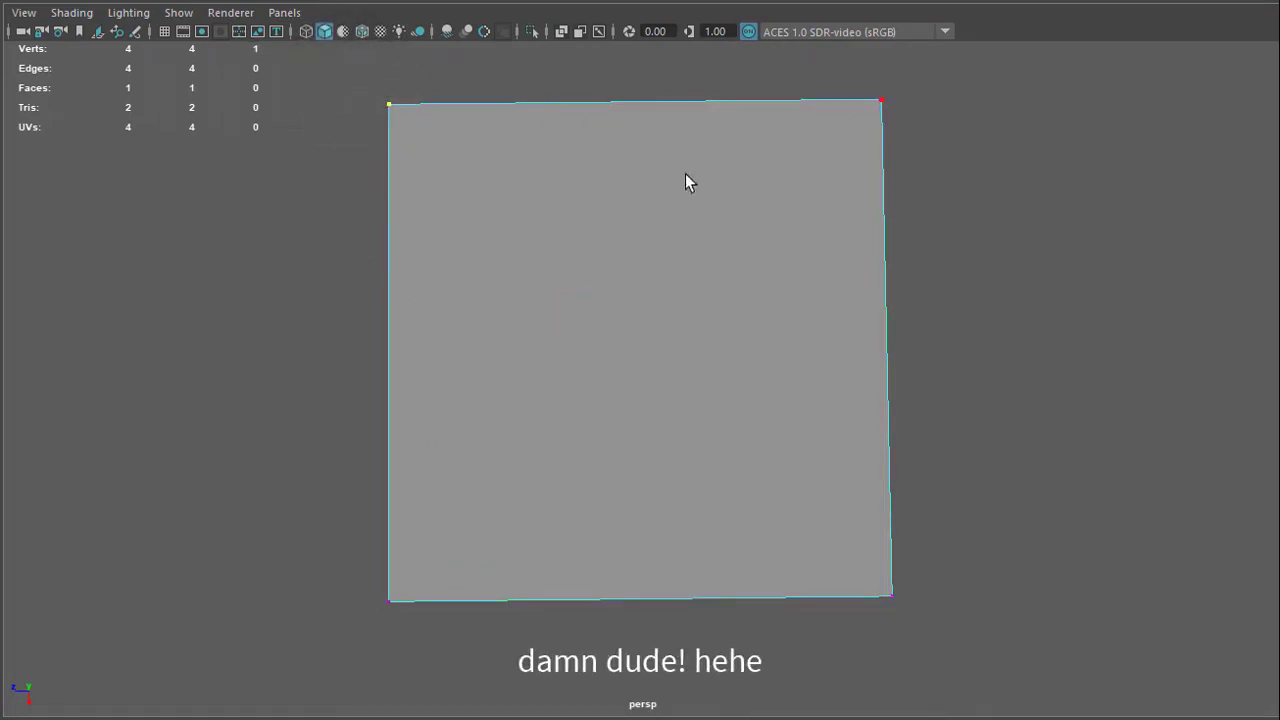
key(w)
click(872, 106)
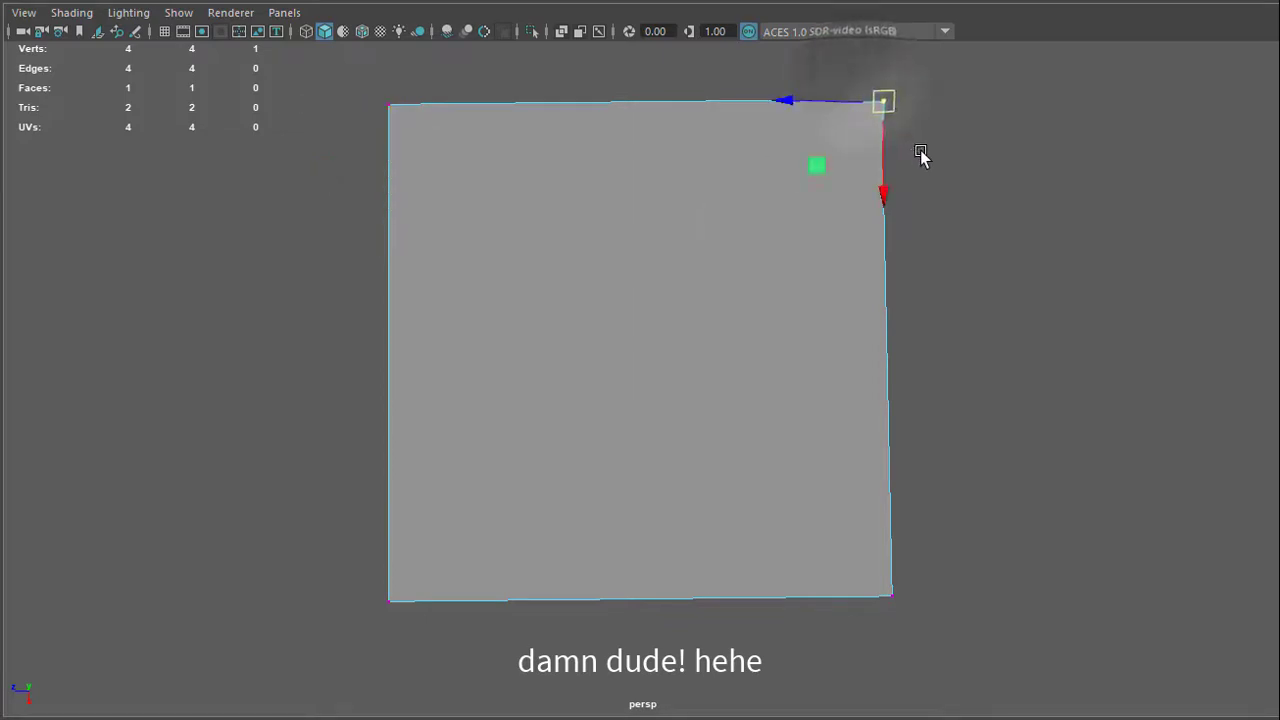
drag(349, 563, 429, 651)
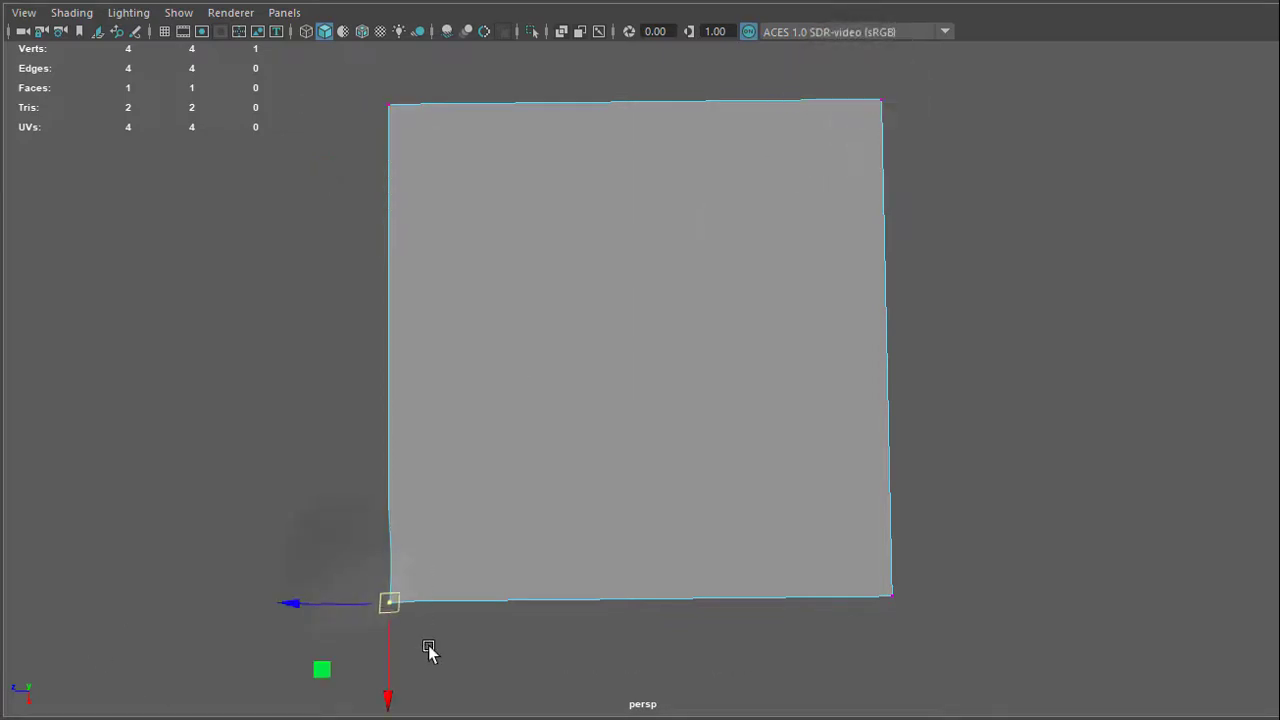
drag(950, 560, 858, 657)
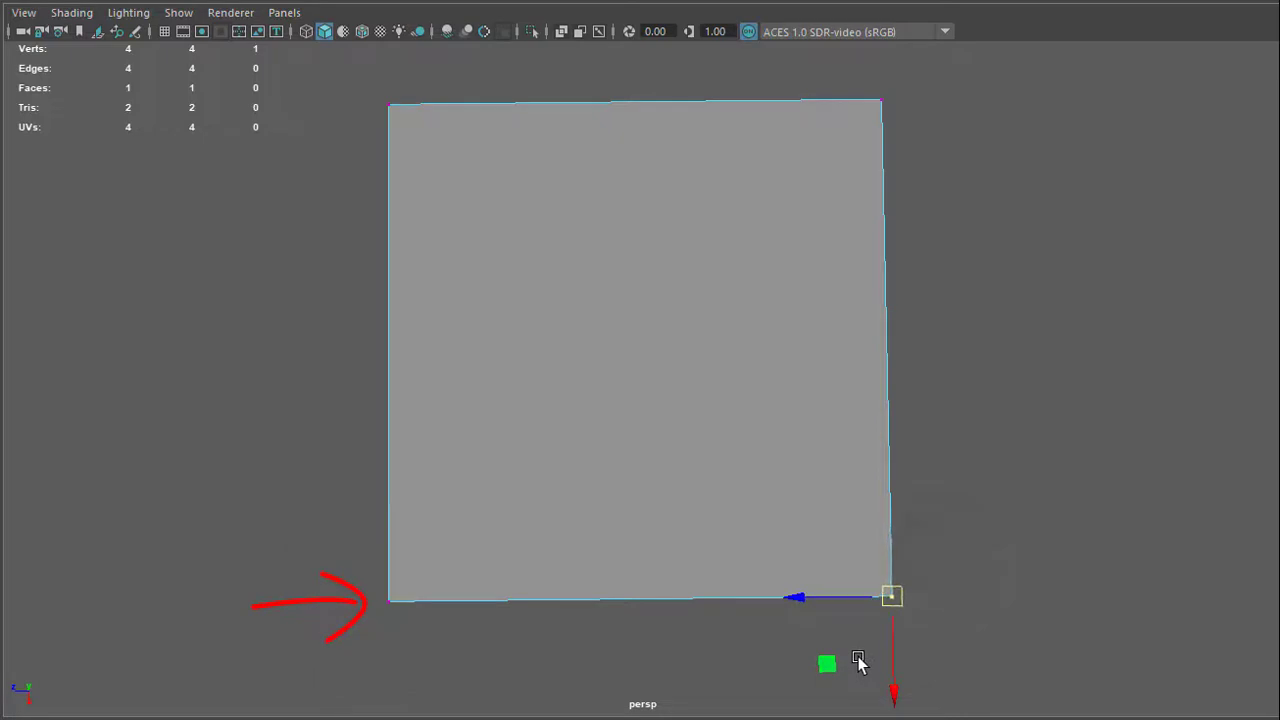
Switch the plane to edge selection and move three of its four boundary edges slightly inward.
mouse_move(574, 426)
alt+mouse_down()
mouse_move(581, 377)
mouse_move(543, 397)
mouse_move(389, 380)
mouse_move(438, 376)
alt+mouse_up()
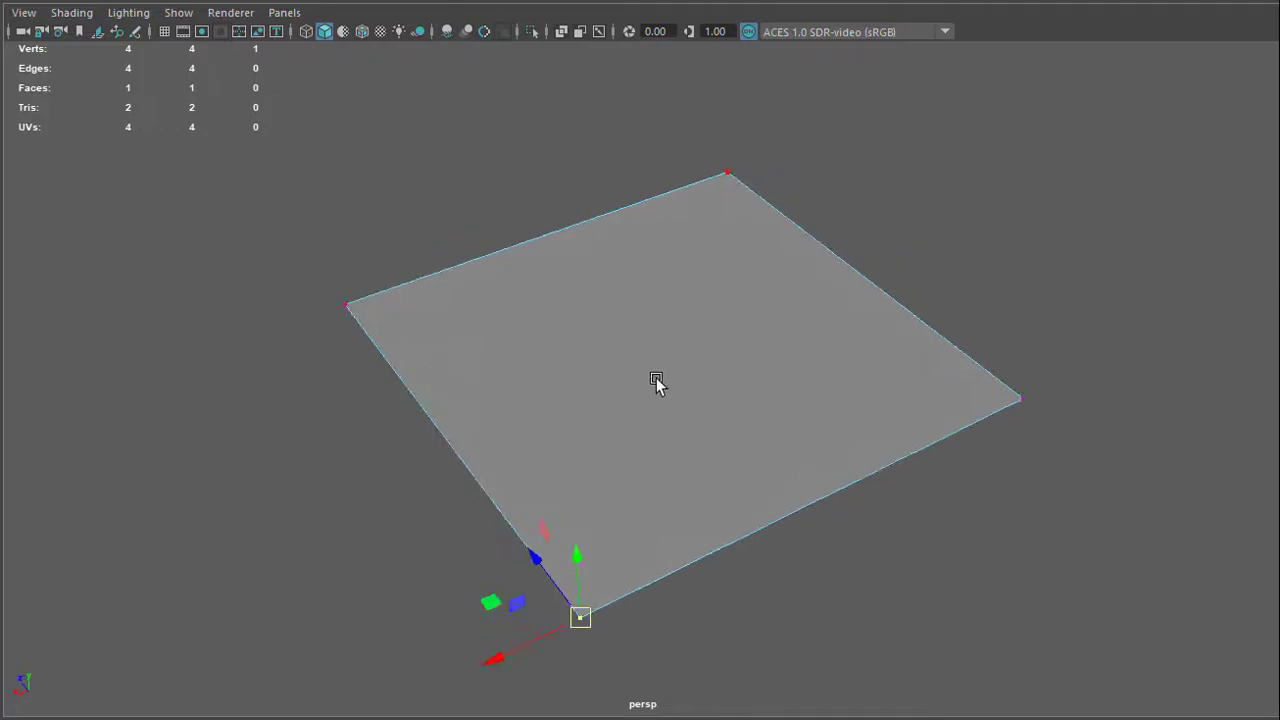
alt+drag(655, 383, 506, 240)
key(F10)
click(506, 240)
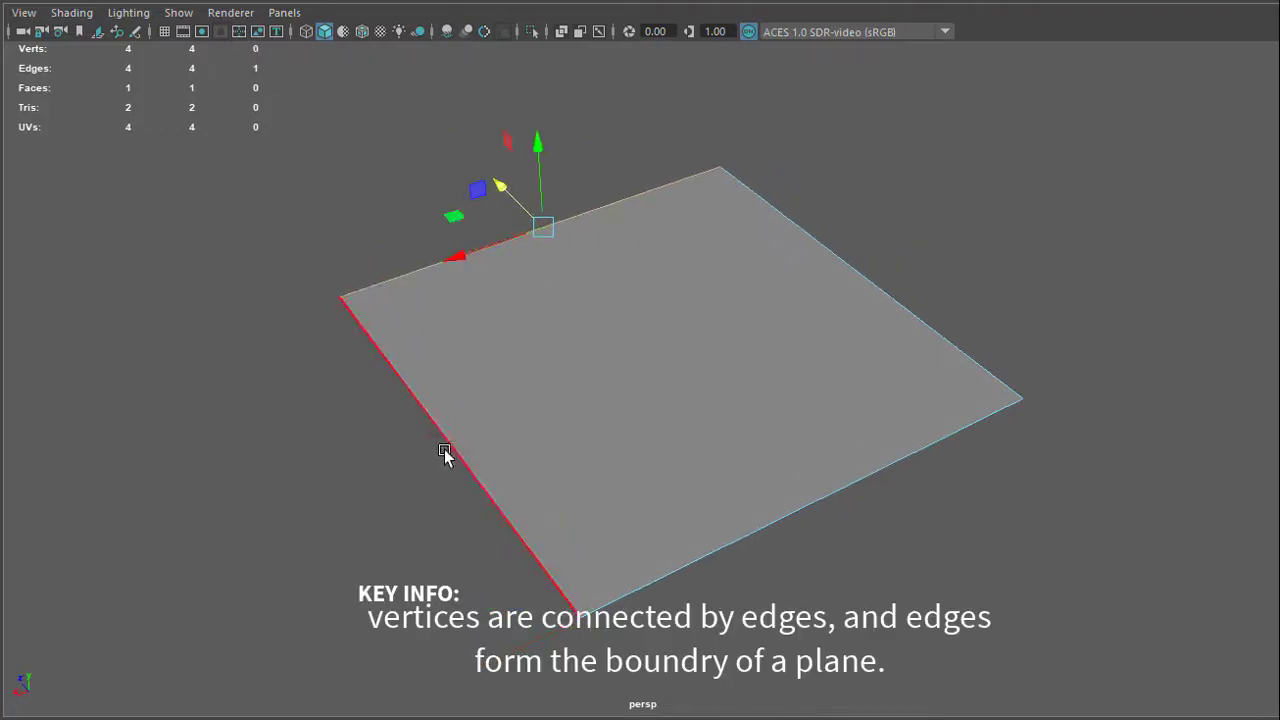
click(445, 453)
mouse_move(358, 466)
mouse_down()
mouse_move(175, 527)
mouse_move(556, 370)
mouse_move(220, 466)
mouse_move(363, 463)
mouse_move(350, 466)
mouse_up()
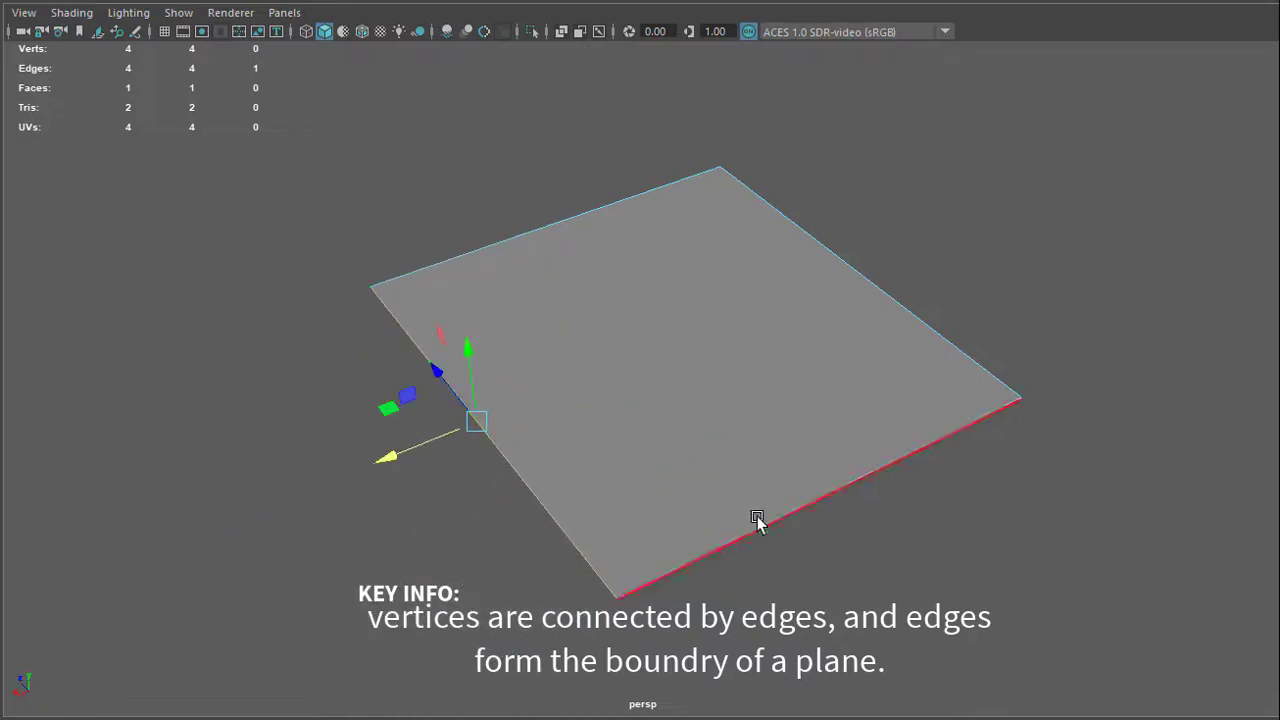
click(822, 502)
drag(797, 434, 752, 410)
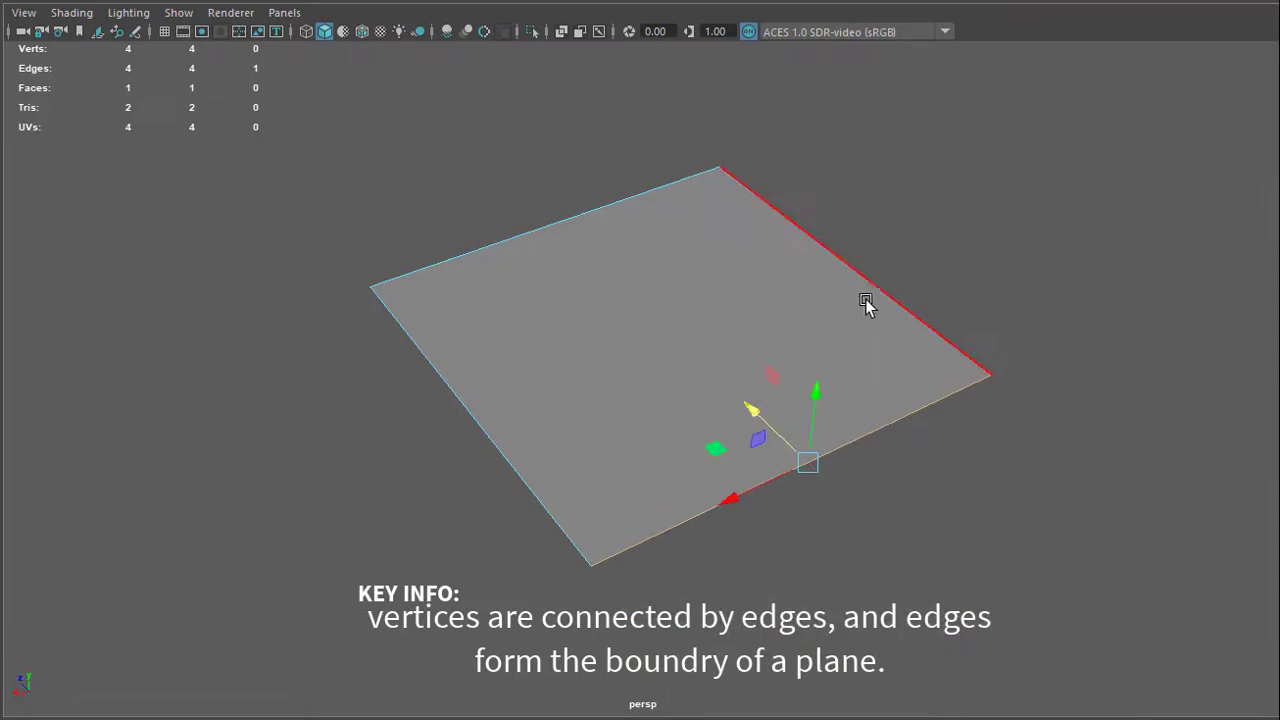
click(866, 306)
drag(771, 288, 752, 330)
From an overhead view, return the plane to vertex selection and select its four corners in turn.
alt+drag(597, 349, 766, 405)
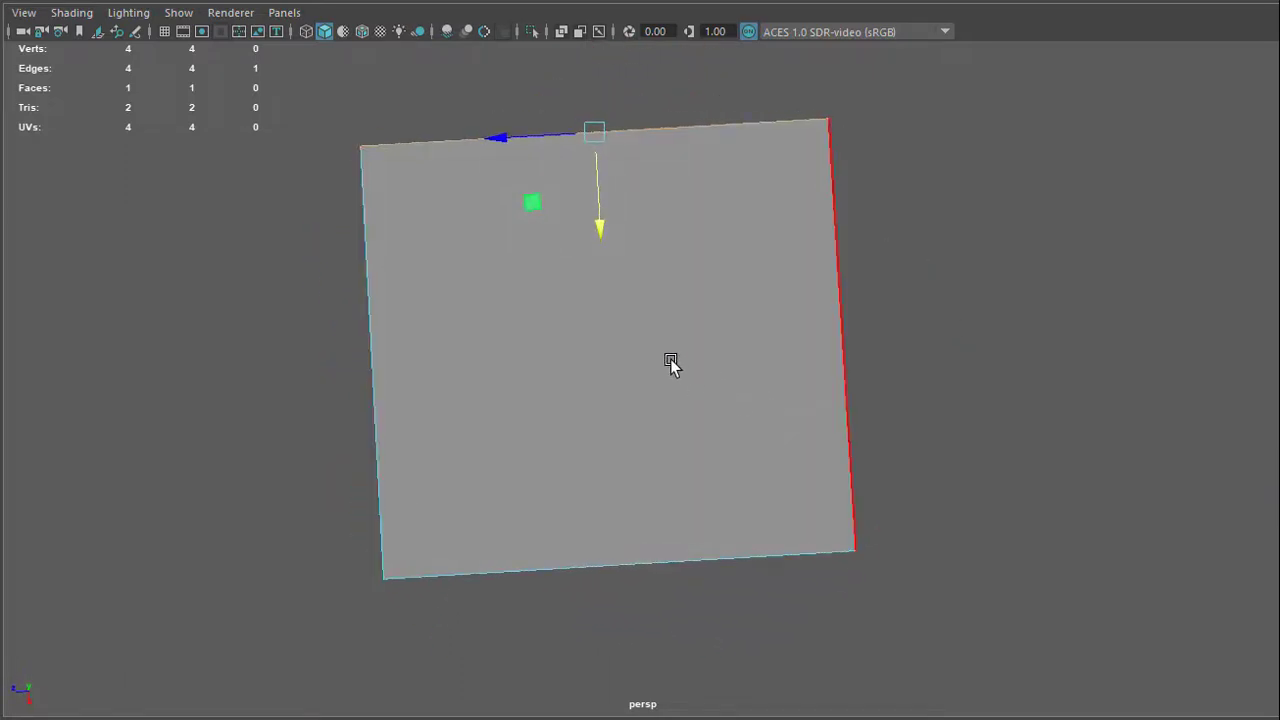
right_drag(670, 362, 748, 321)
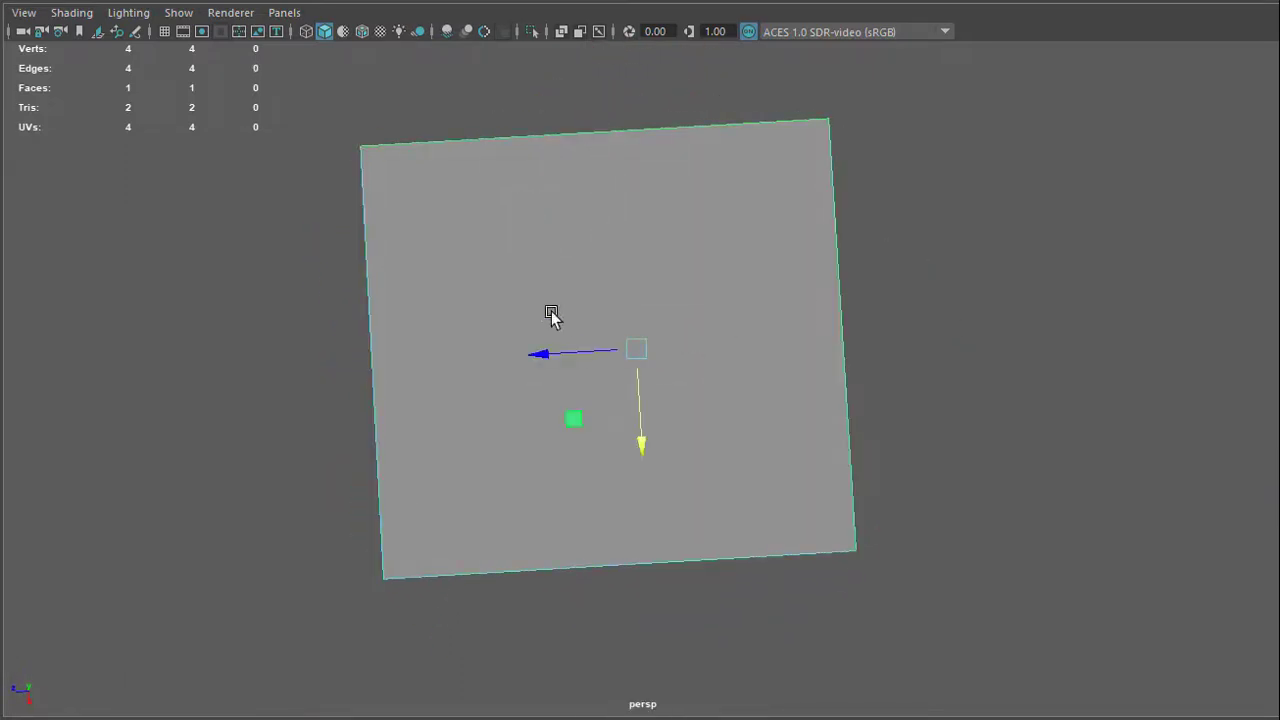
right_drag(473, 212, 388, 218)
drag(337, 128, 393, 171)
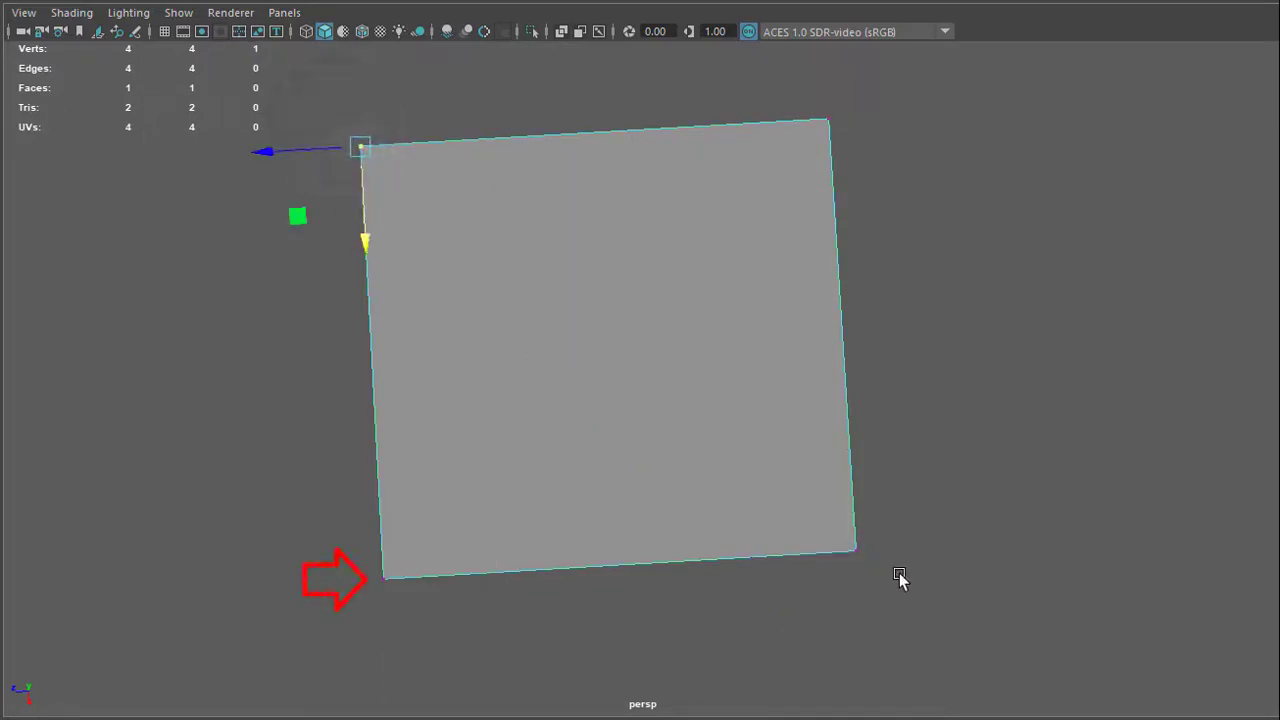
drag(900, 500, 837, 580)
drag(797, 92, 898, 190)
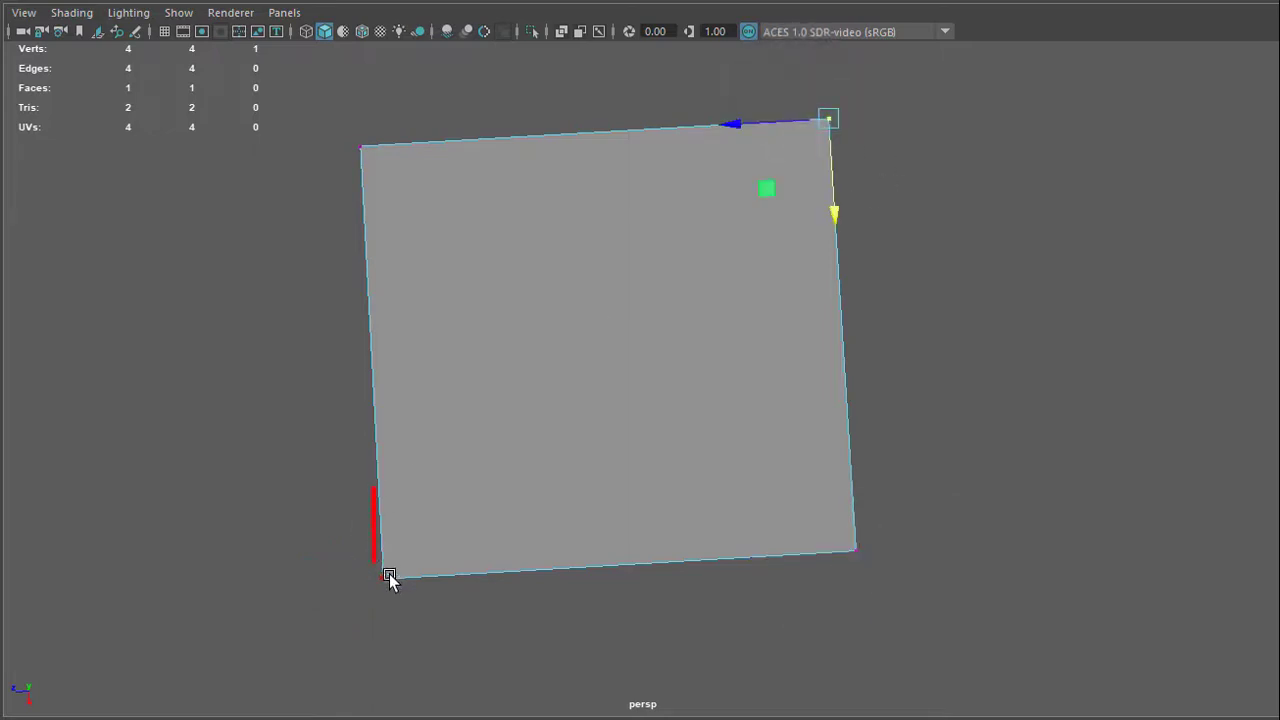
drag(350, 557, 420, 612)
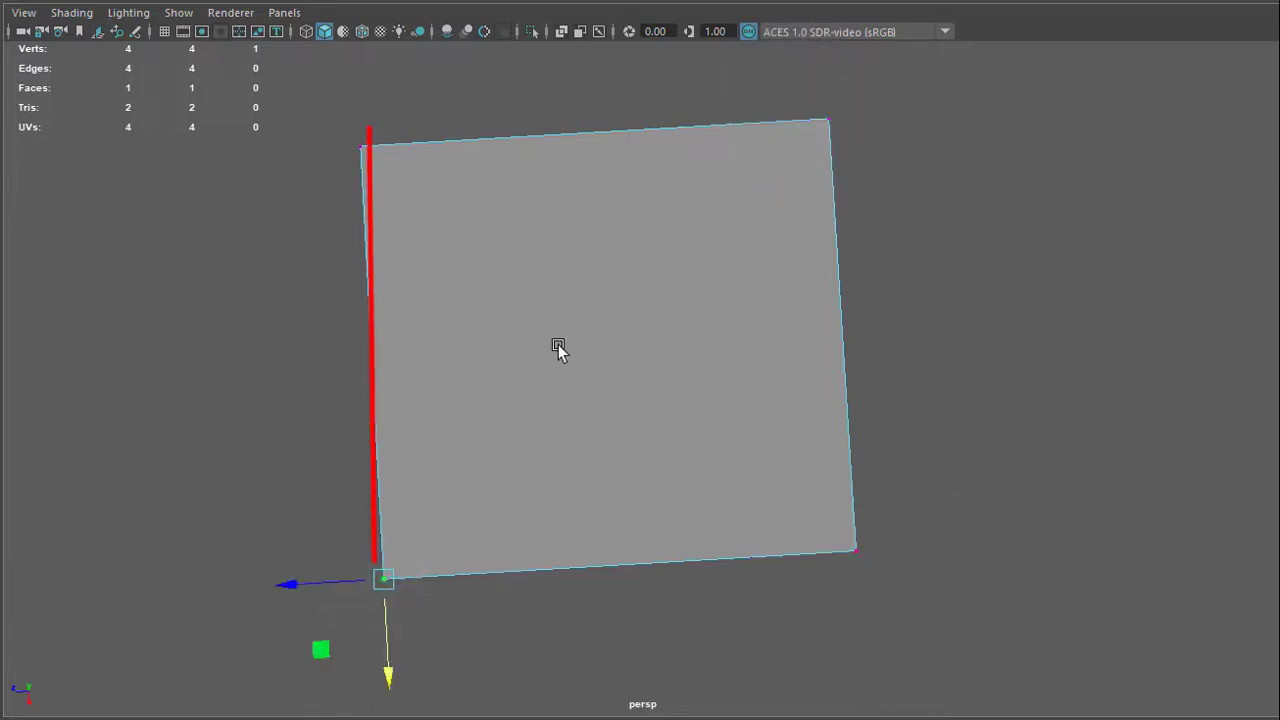
mouse_move(575, 524)
alt+mouse_down()
mouse_move(557, 534)
mouse_move(569, 533)
alt+mouse_up()
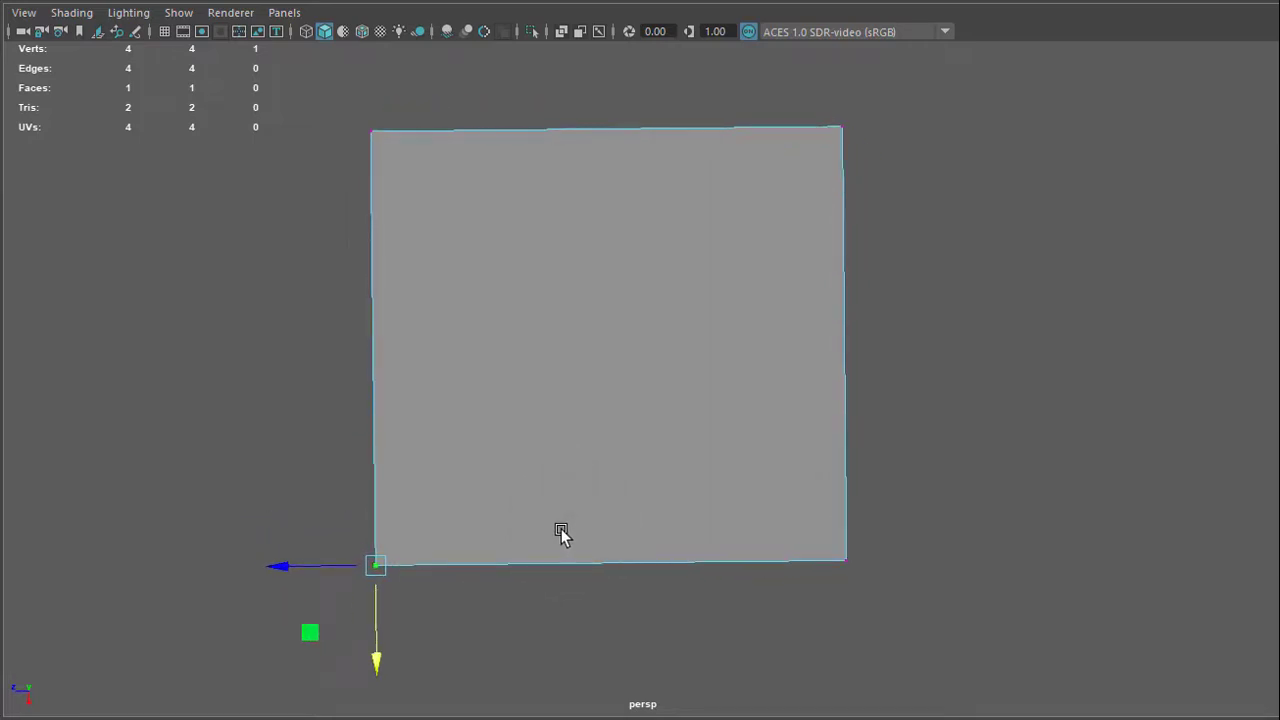
mouse_move(366, 112)
mouse_down()
mouse_move(858, 568)
mouse_move(860, 118)
mouse_up()
drag(366, 118, 750, 114)
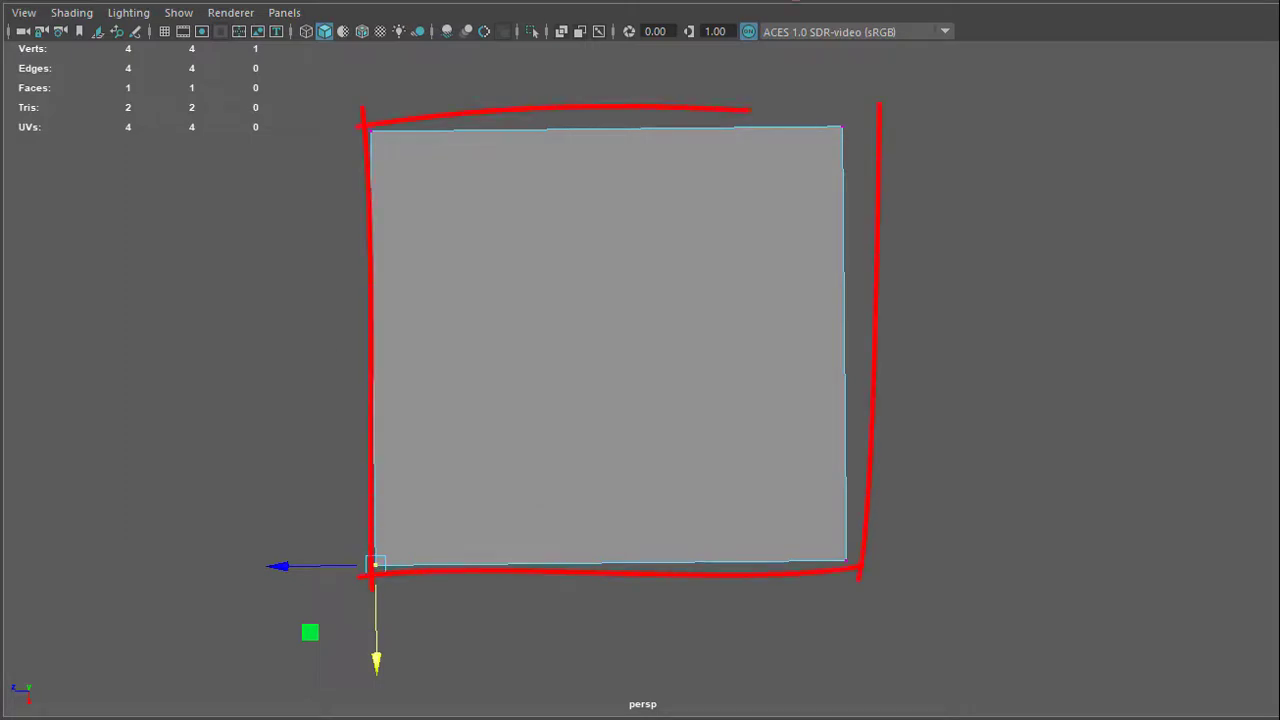
drag(750, 114, 870, 116)
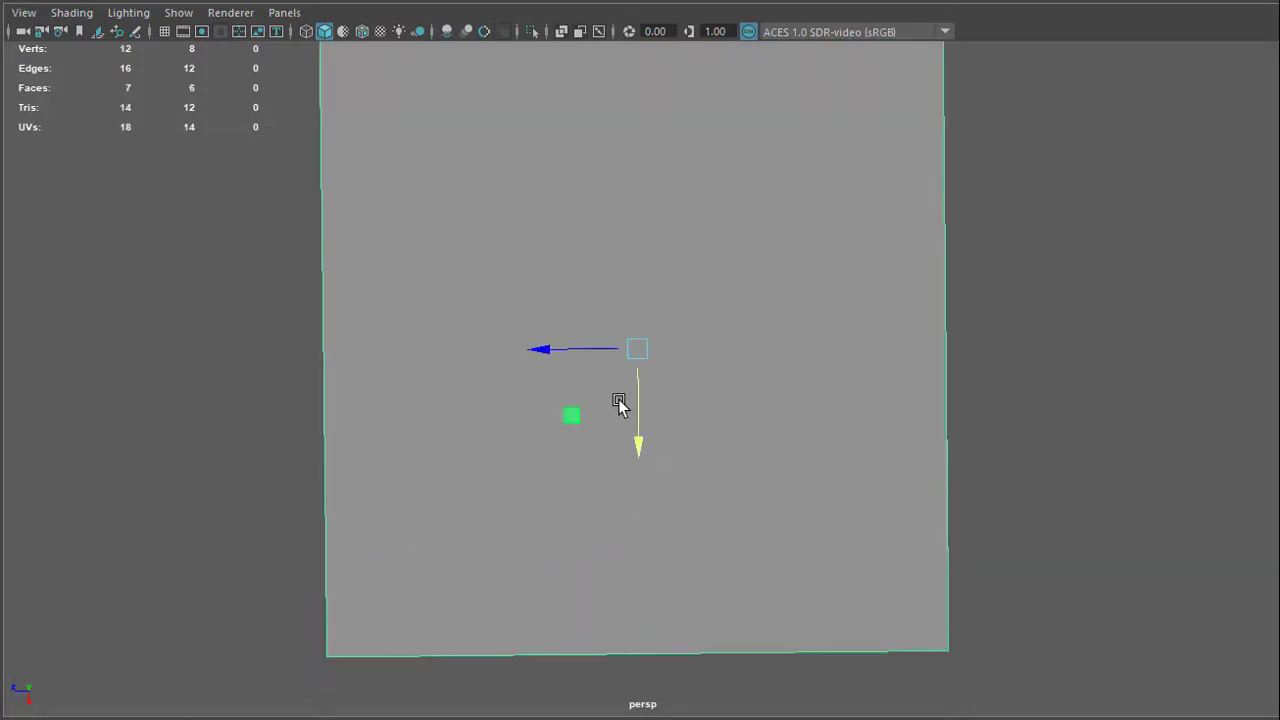
Examine the polygon cube from straight above, from the front and from a corner angle.
alt+right_drag(783, 389, 698, 384)
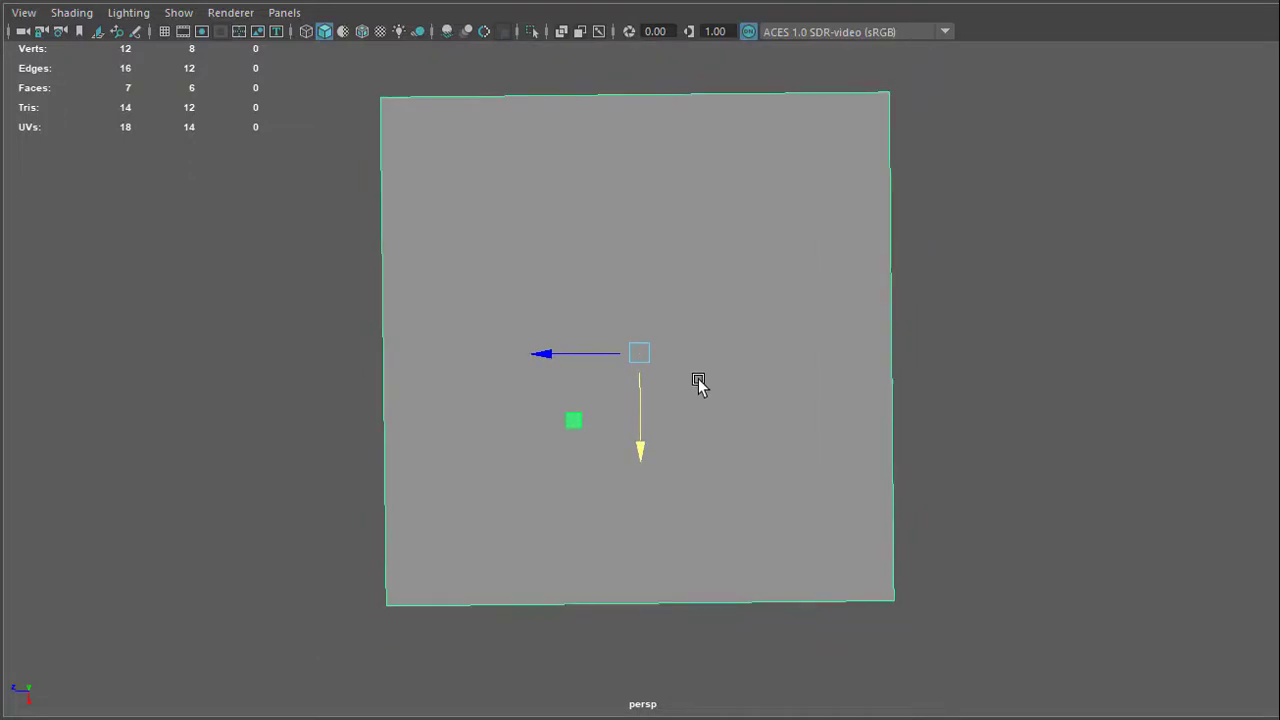
alt+drag(1012, 565, 1014, 491)
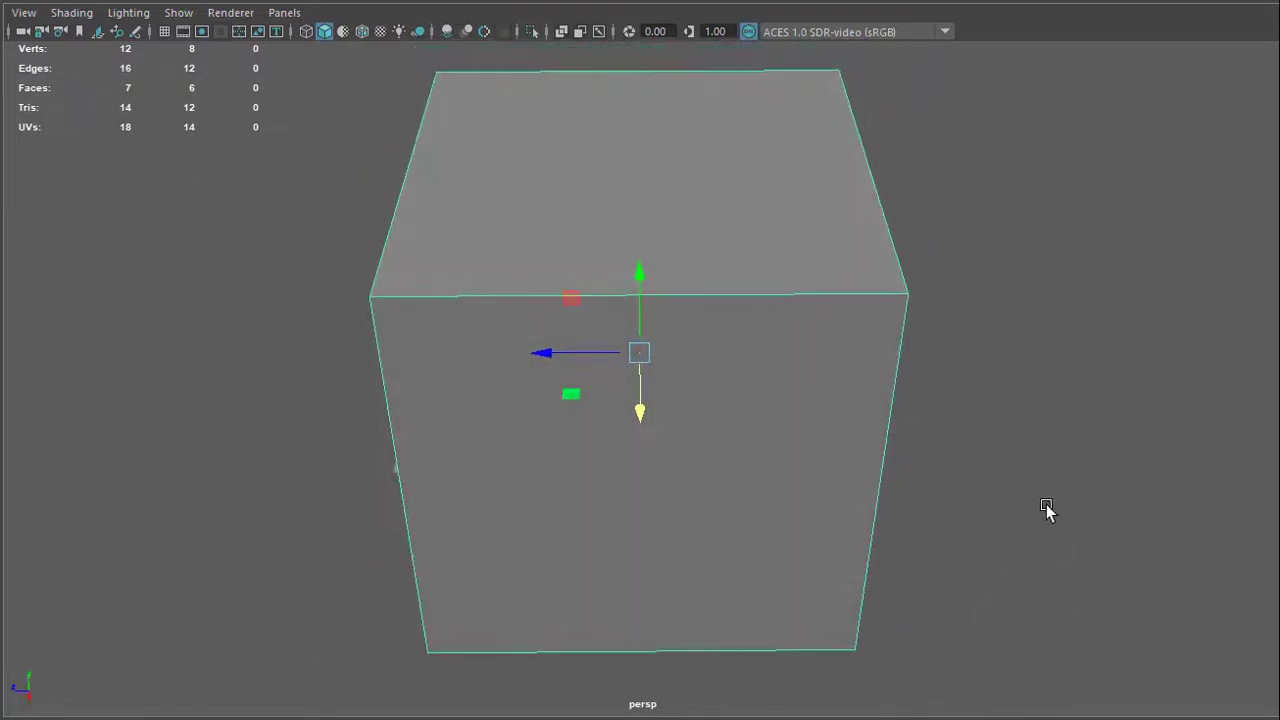
alt+right_drag(1049, 514, 940, 470)
alt+drag(940, 470, 888, 458)
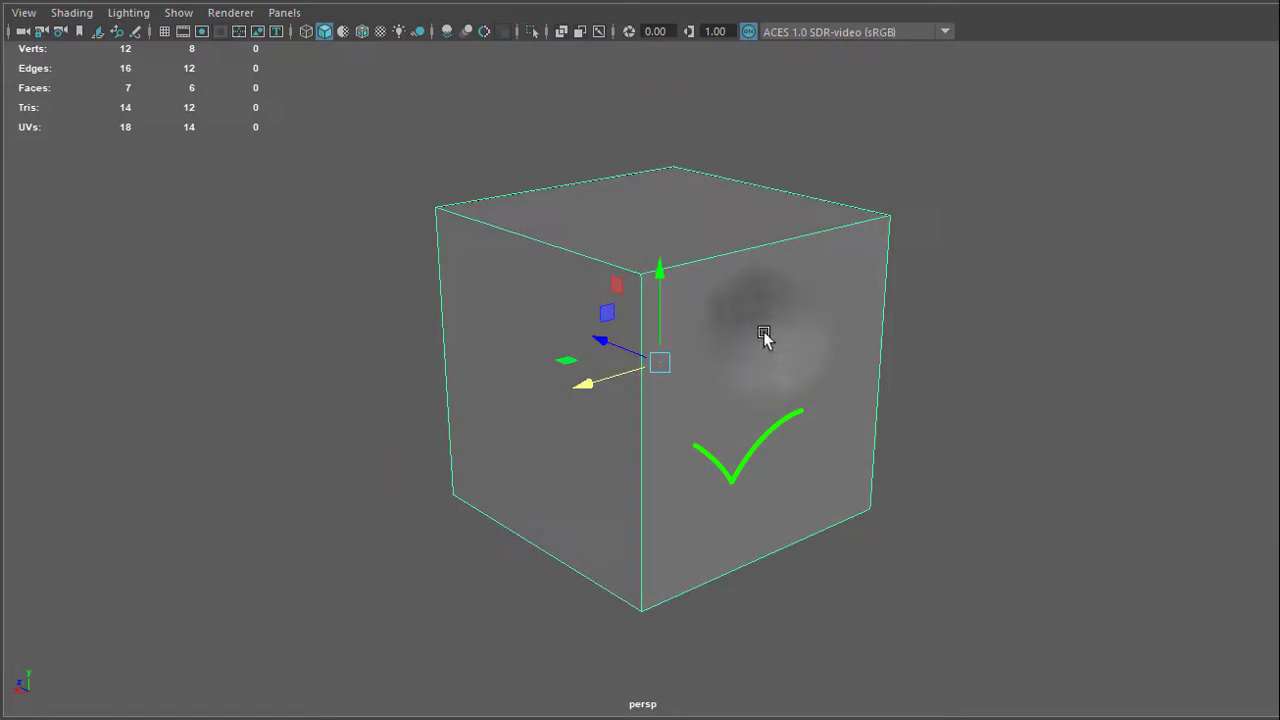
alt+drag(779, 352, 676, 207)
Switch the cube to face selection and select its top, bottom and several side faces one at a time.
right_drag(676, 218, 674, 273)
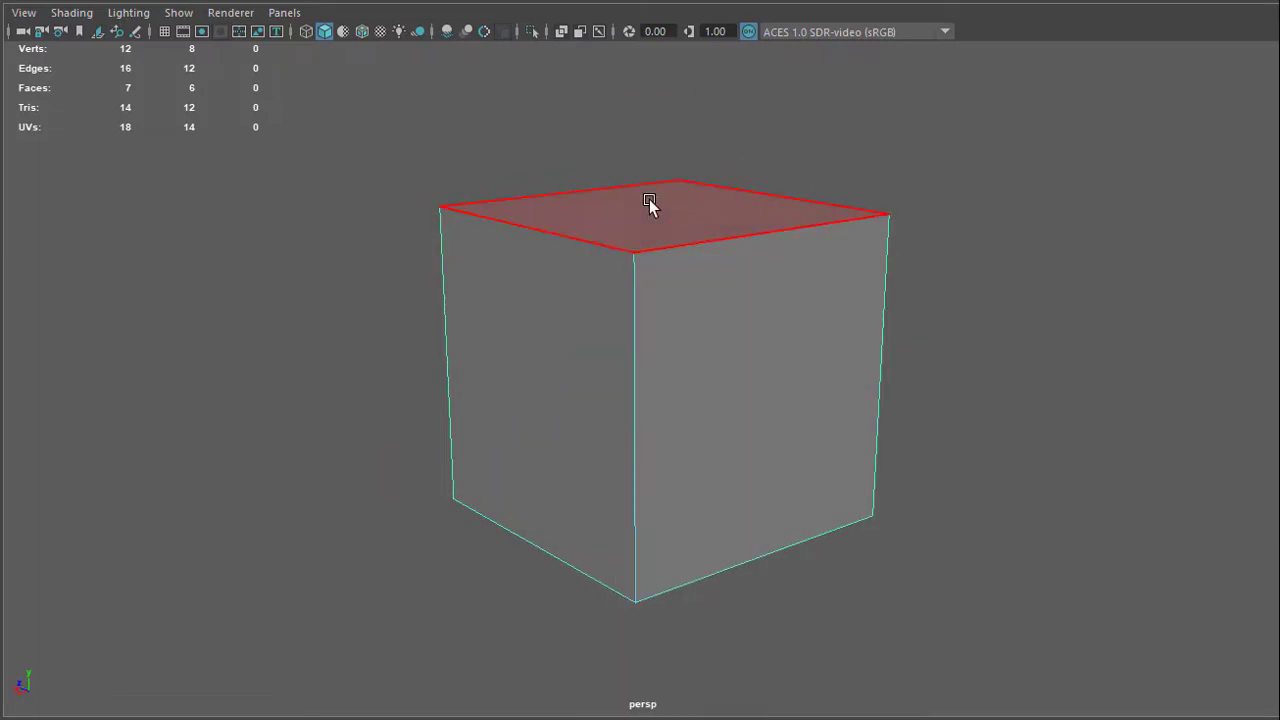
click(652, 202)
click(611, 300)
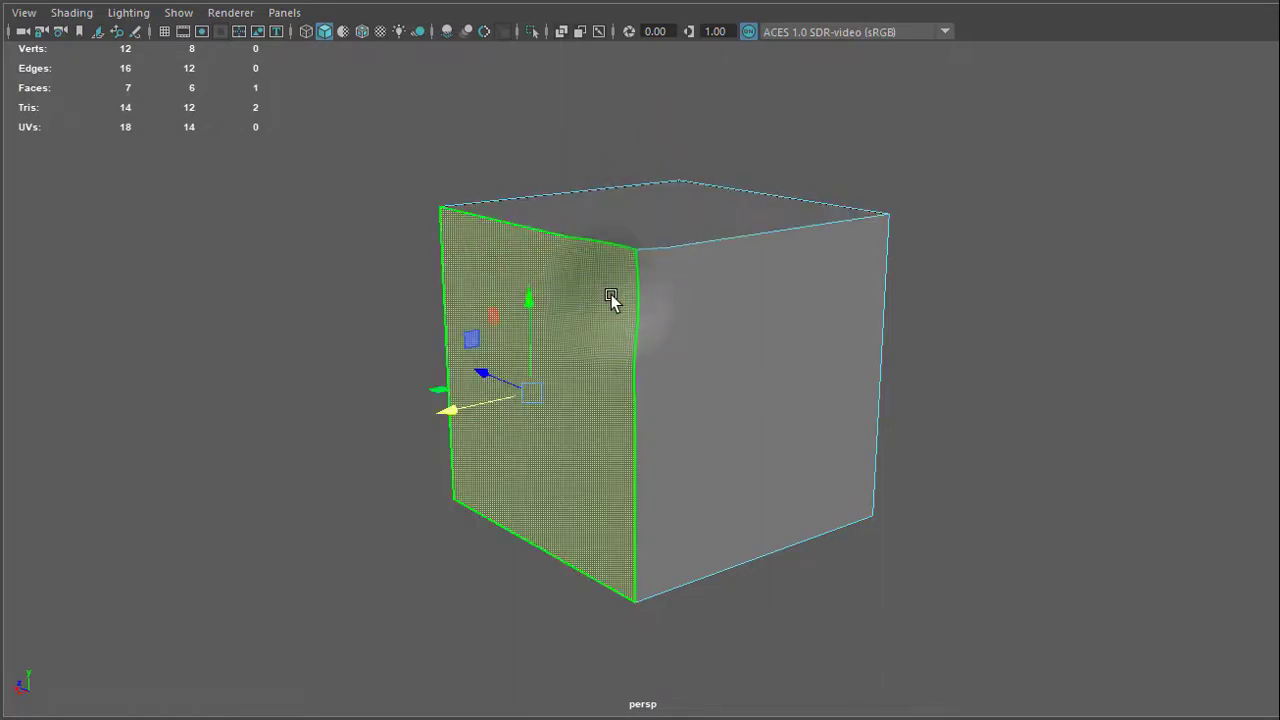
alt+drag(731, 360, 672, 411)
click(672, 411)
alt+drag(686, 363, 609, 371)
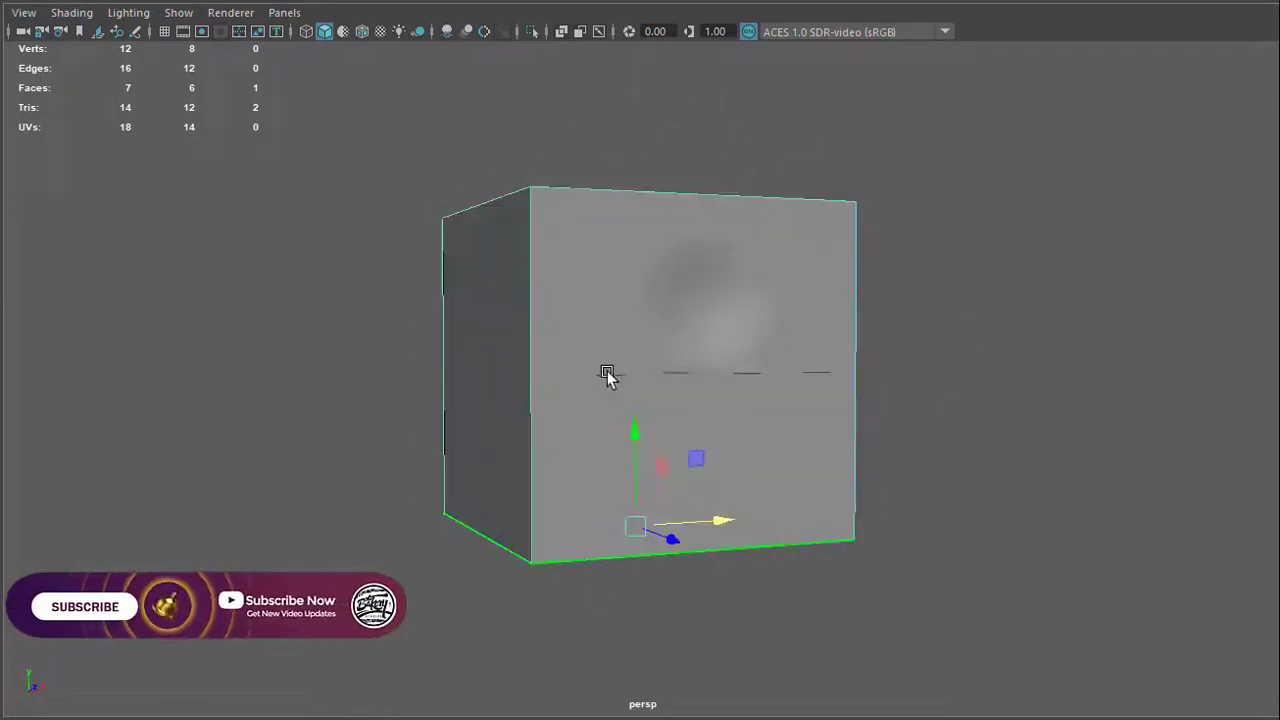
alt+drag(697, 326, 666, 481)
click(617, 547)
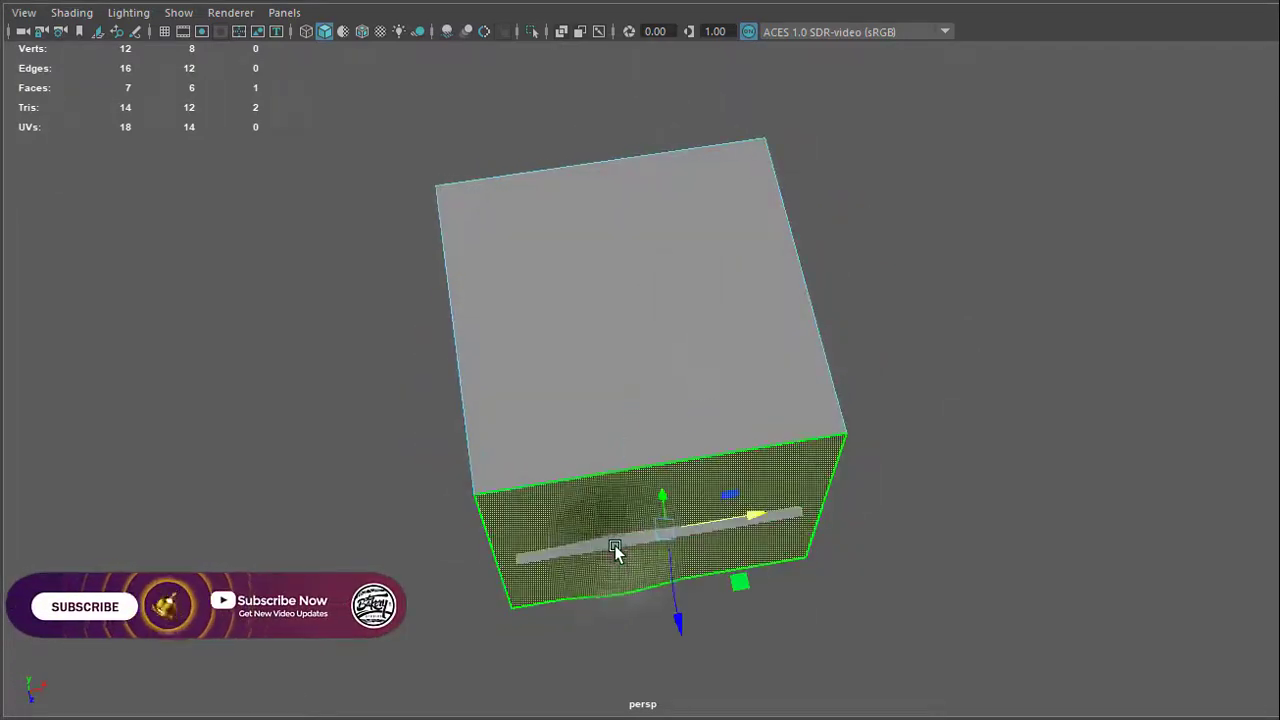
alt+drag(621, 540, 689, 443)
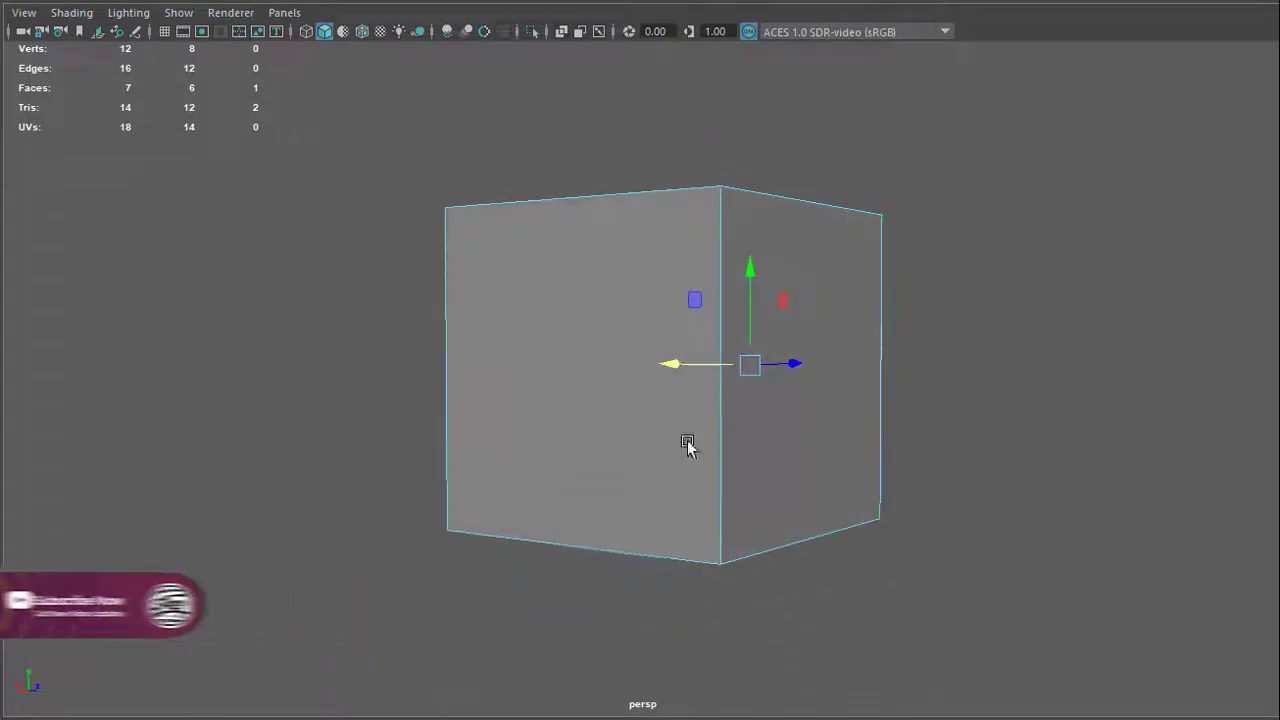
click(574, 380)
alt+drag(574, 380, 594, 420)
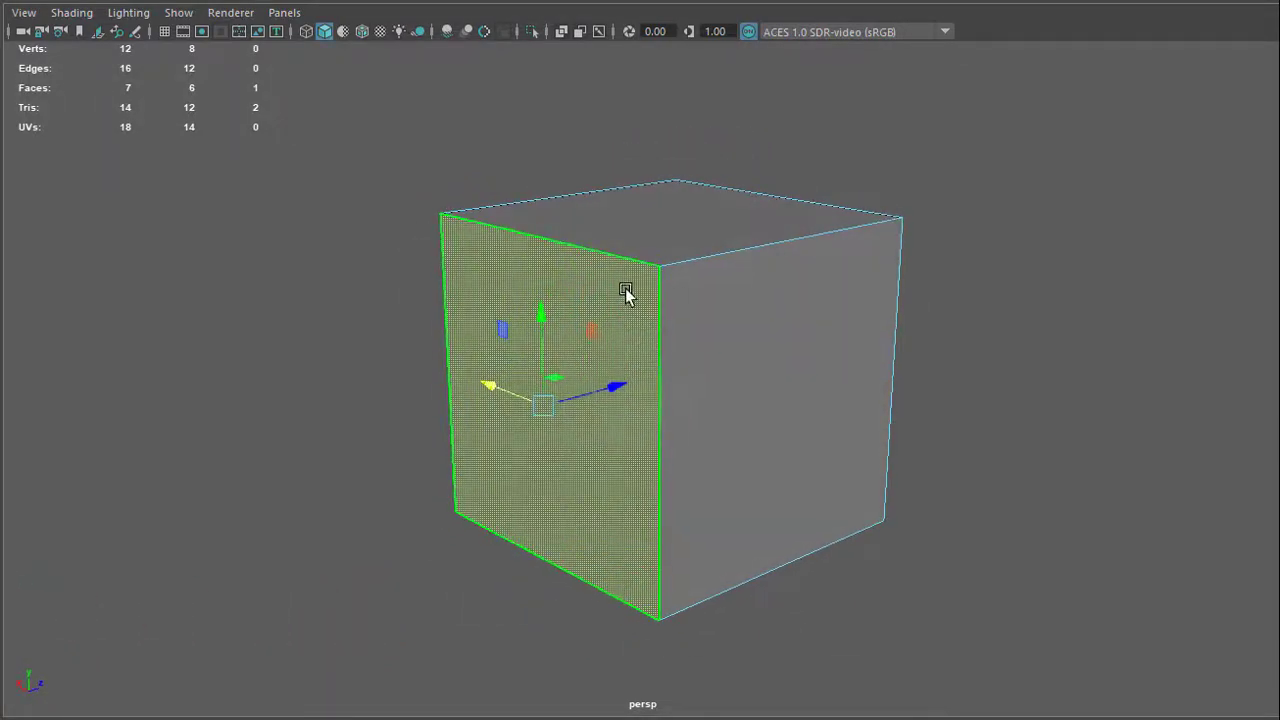
Switch the cube to vertex selection and select the lower and upper vertices of one vertical edge in turn.
right_drag(626, 289, 531, 289)
click(882, 520)
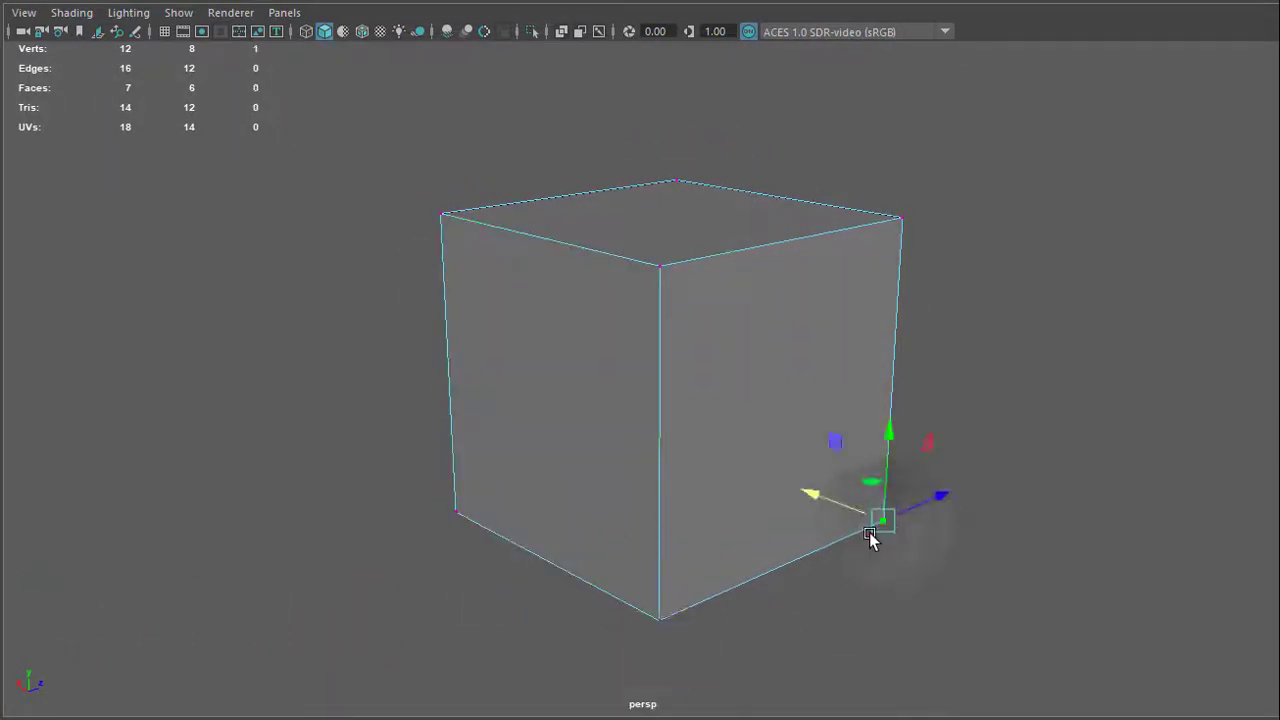
click(893, 221)
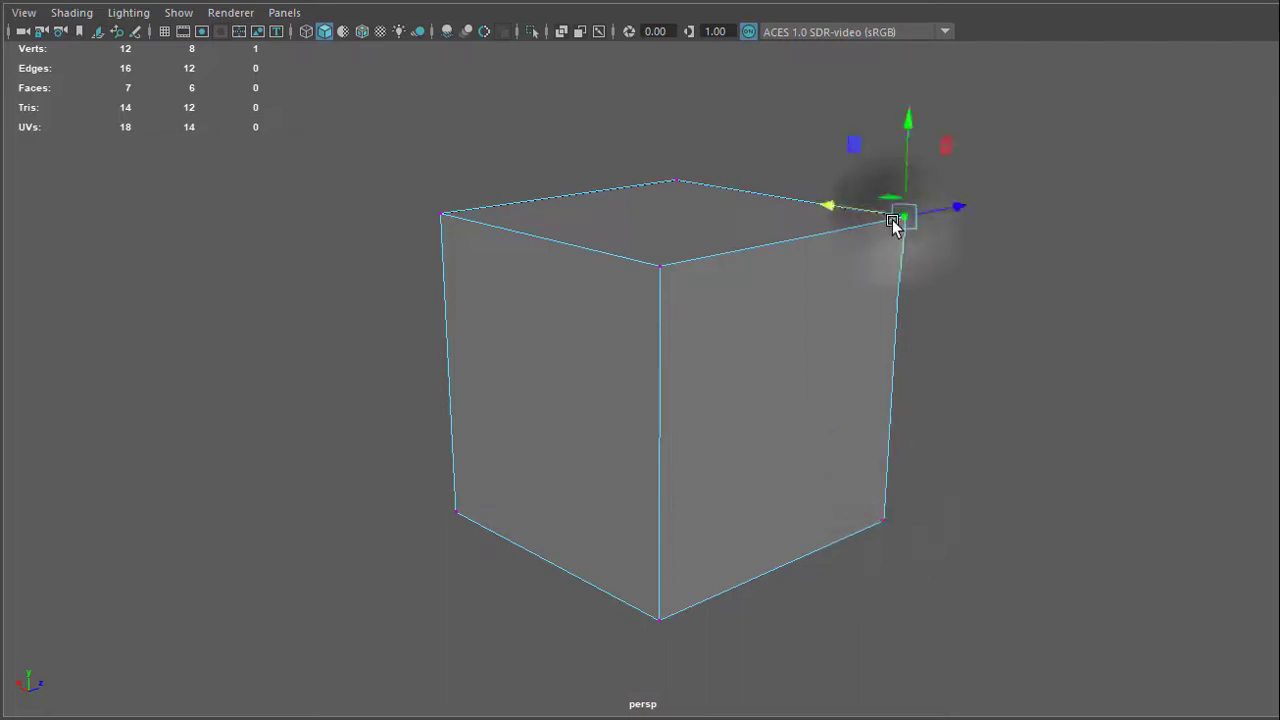
Select the cube's visible top, vertical and bottom edges one at a time in edge selection, and return to face selection with a side face selected.
right_drag(777, 240, 766, 183)
click(757, 256)
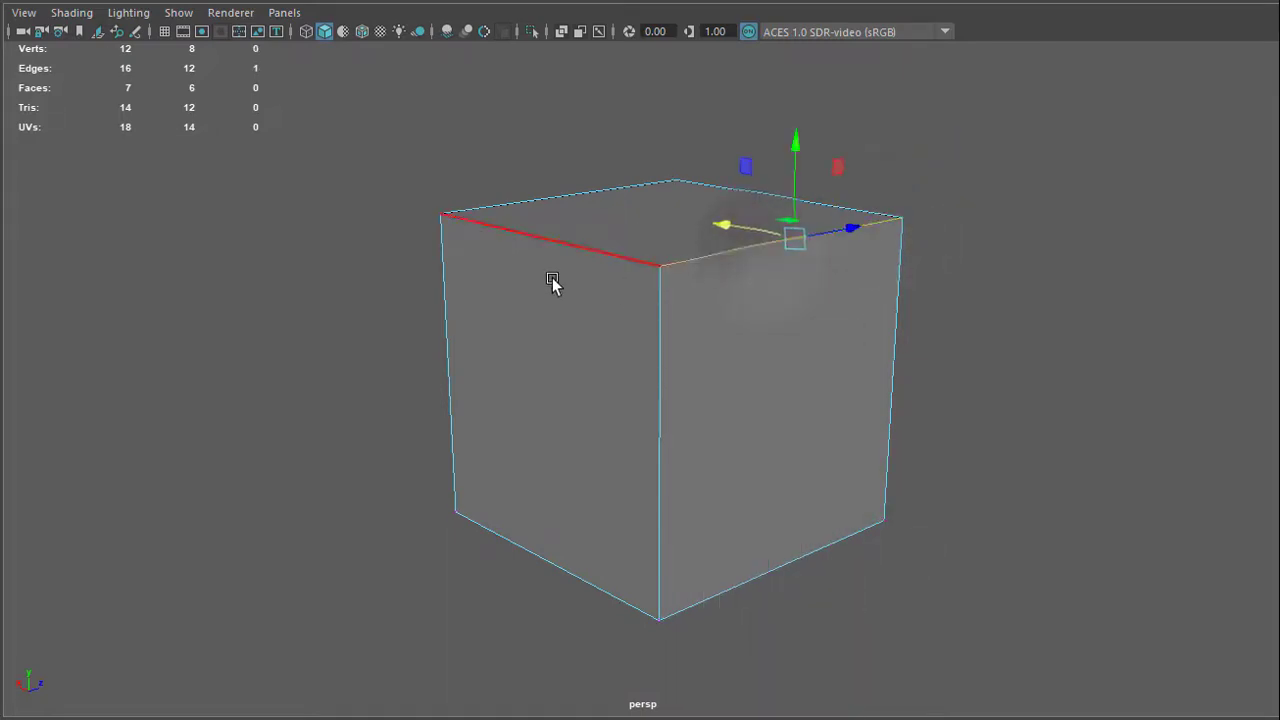
click(558, 246)
click(595, 200)
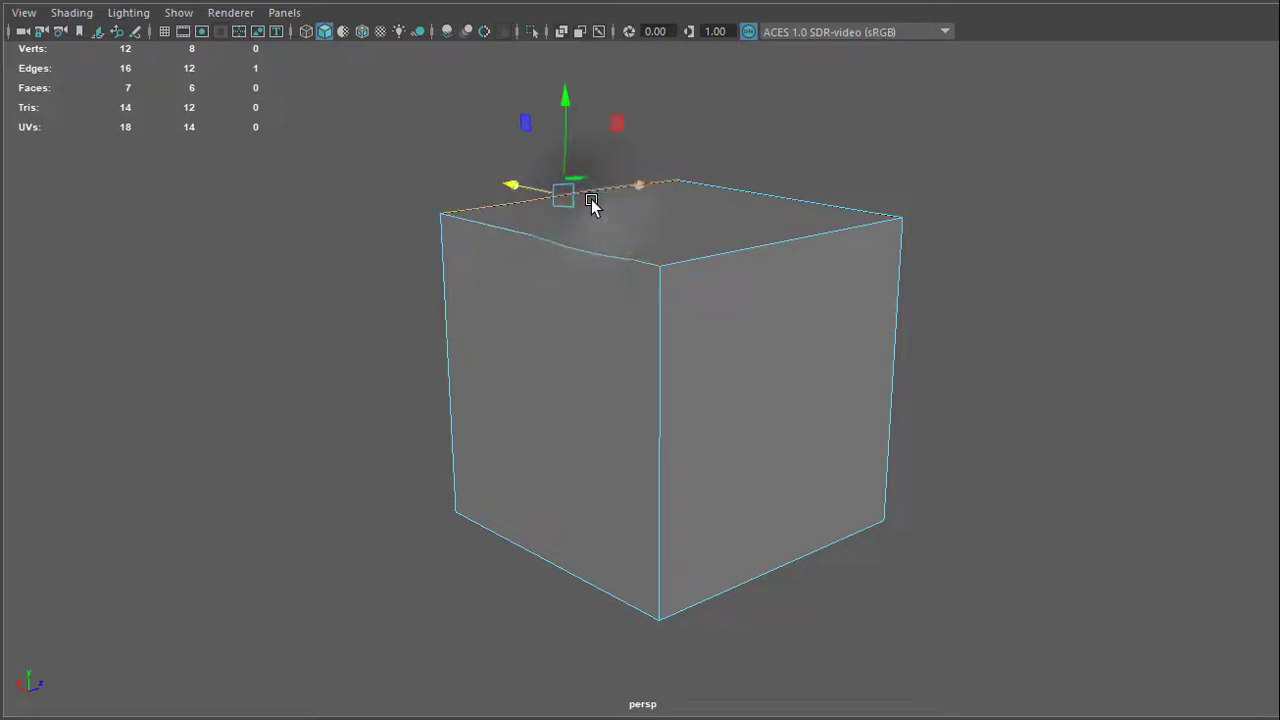
click(767, 207)
click(888, 410)
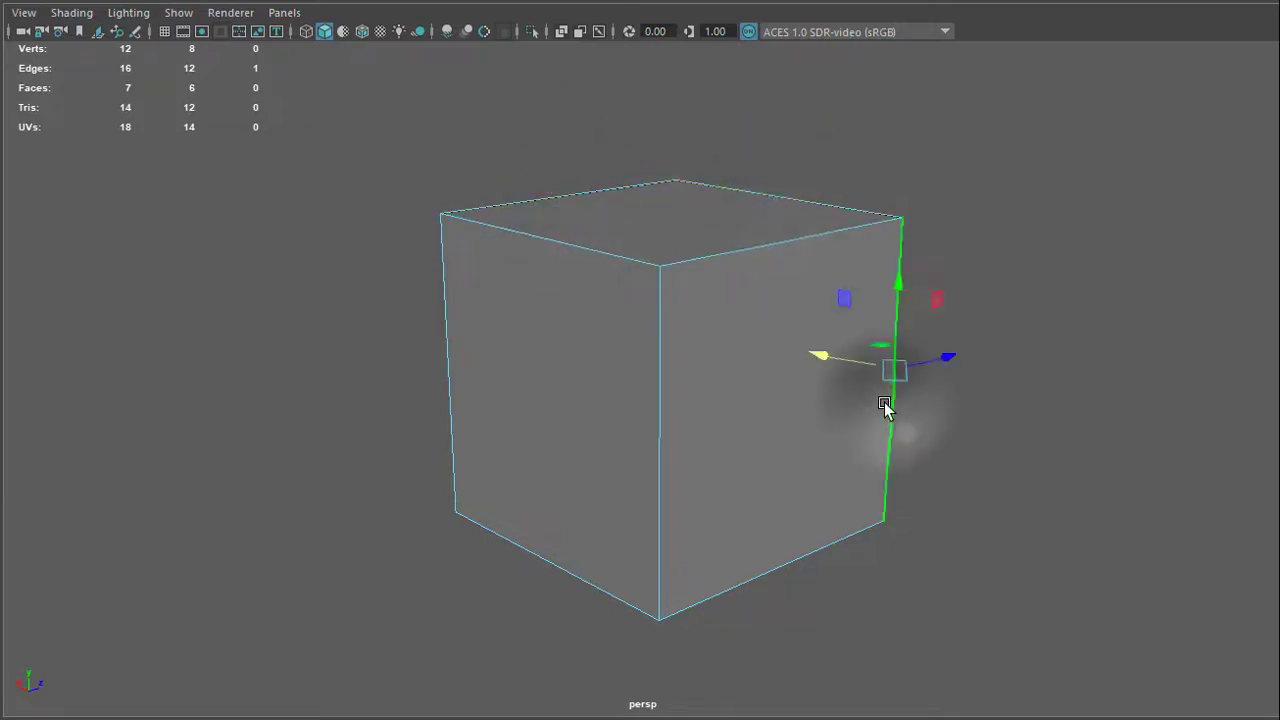
click(788, 568)
click(591, 583)
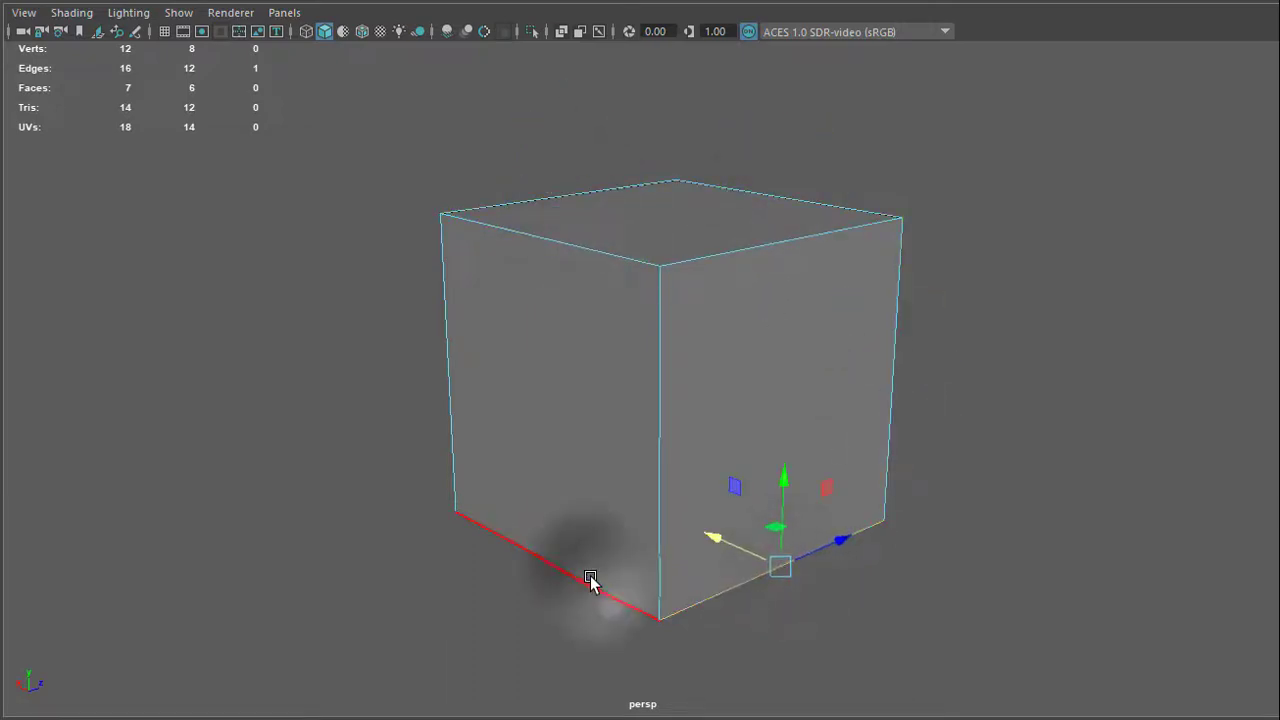
click(456, 409)
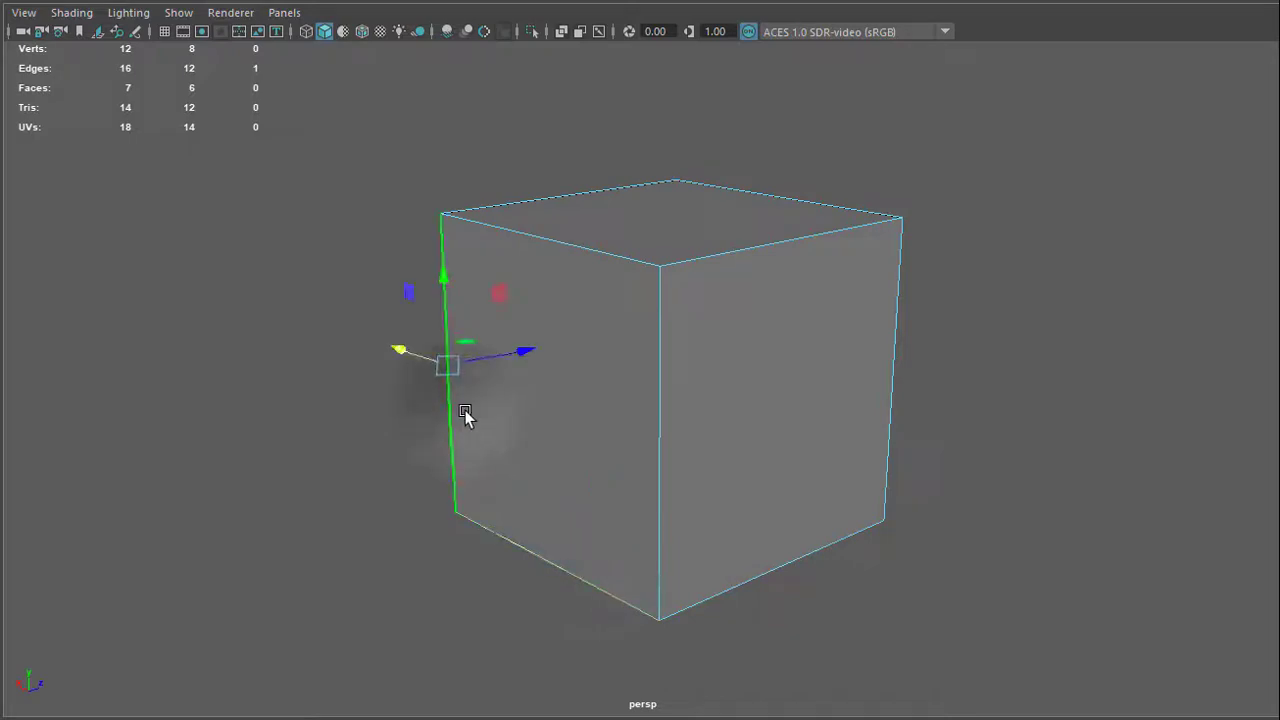
click(658, 420)
right_drag(527, 343, 526, 389)
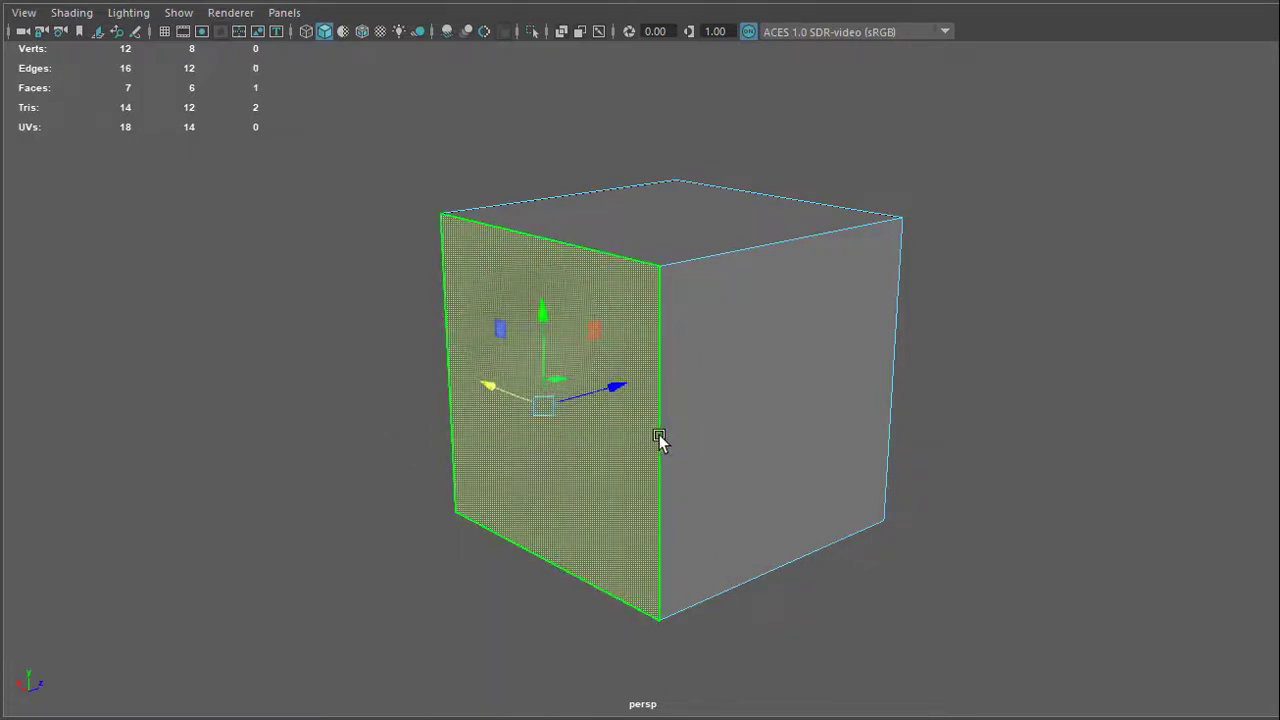
Select the cube's other visible side face together with the top face, and replace that selection with the bottom face.
click(738, 385)
shift+click(667, 231)
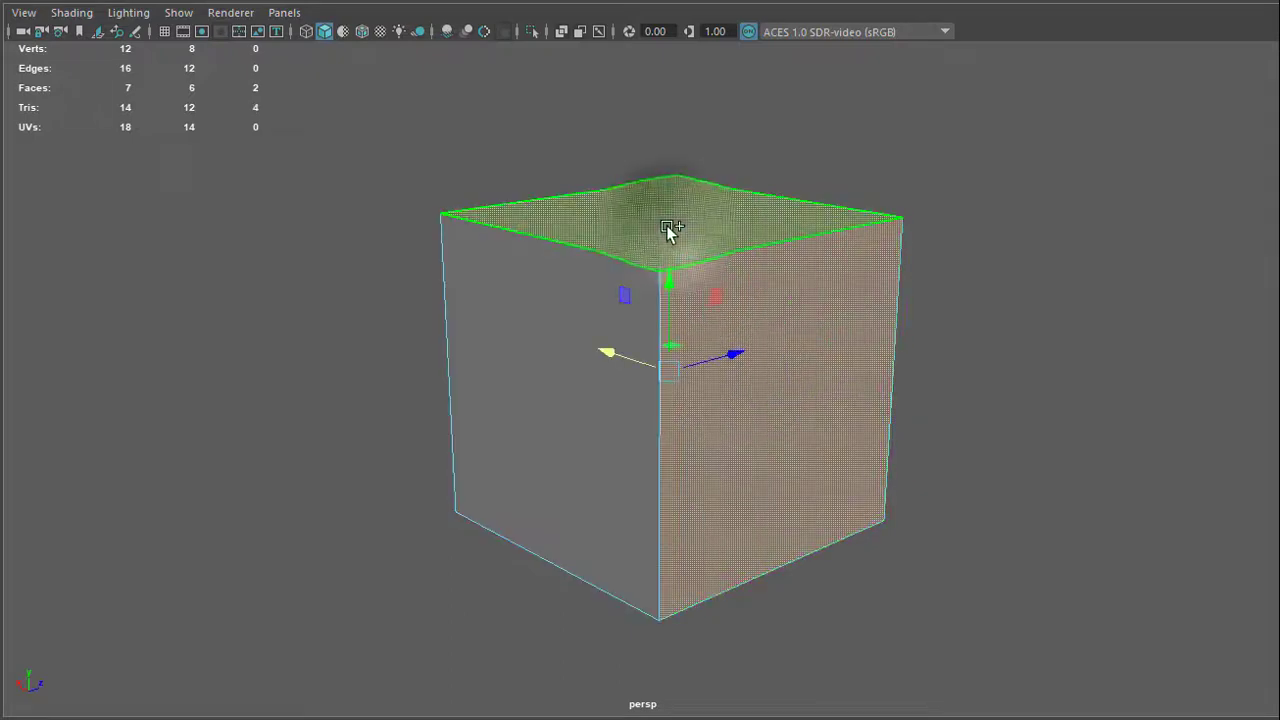
alt+drag(529, 429, 634, 477)
click(634, 477)
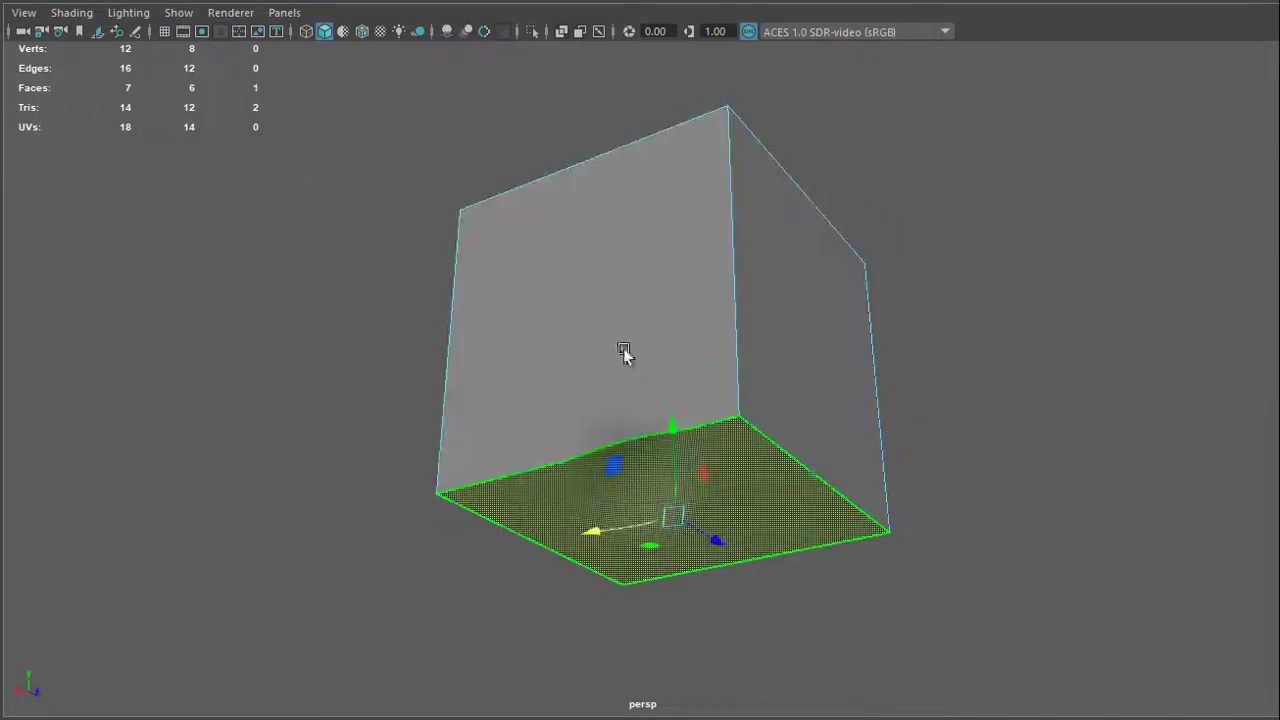
alt+drag(623, 351, 609, 418)
scroll(622, 304, down, 5)
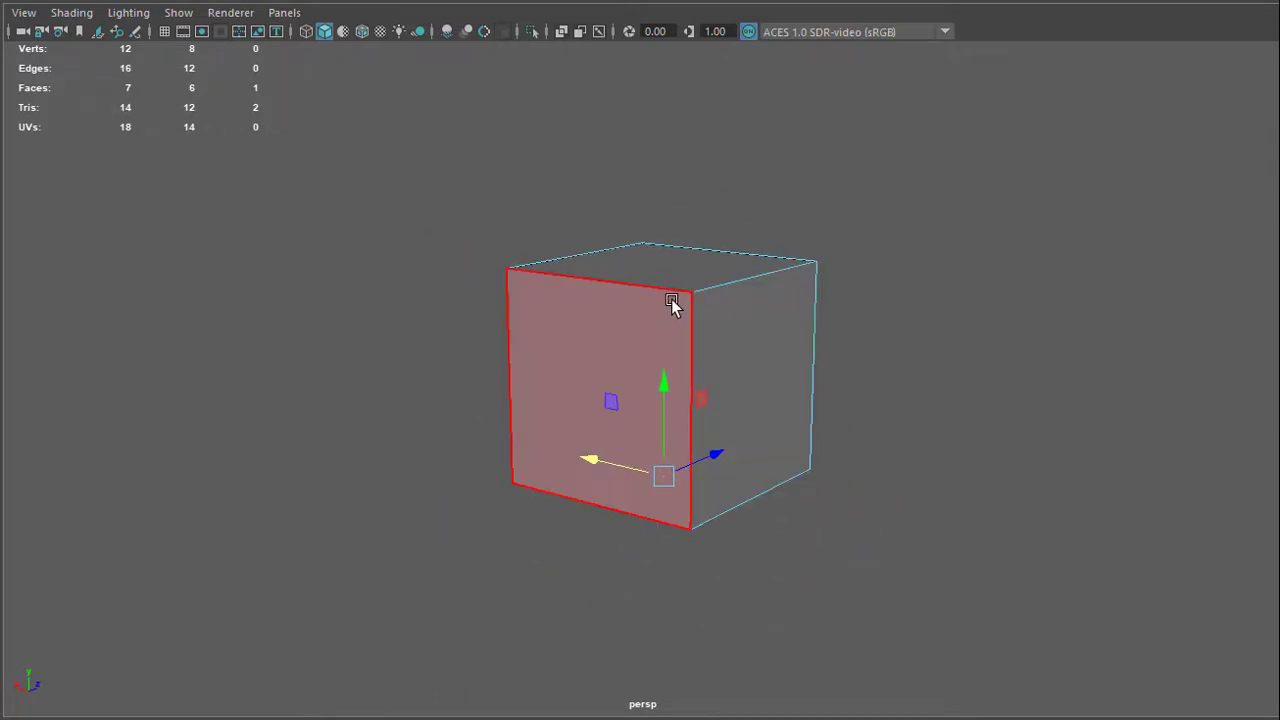
Select all of the cube's faces and delete every one except a single side face.
mouse_move(460, 198)
mouse_down()
mouse_move(792, 583)
mouse_move(908, 640)
mouse_up()
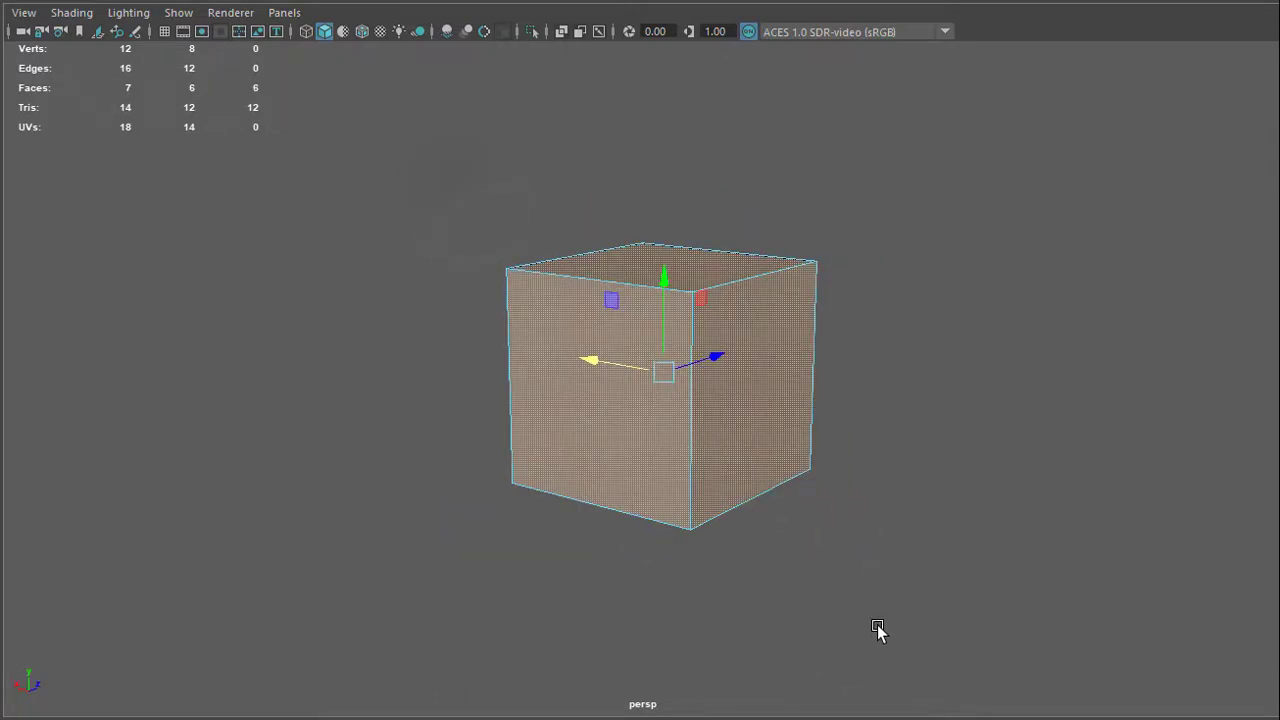
key(Delete)
click(737, 466)
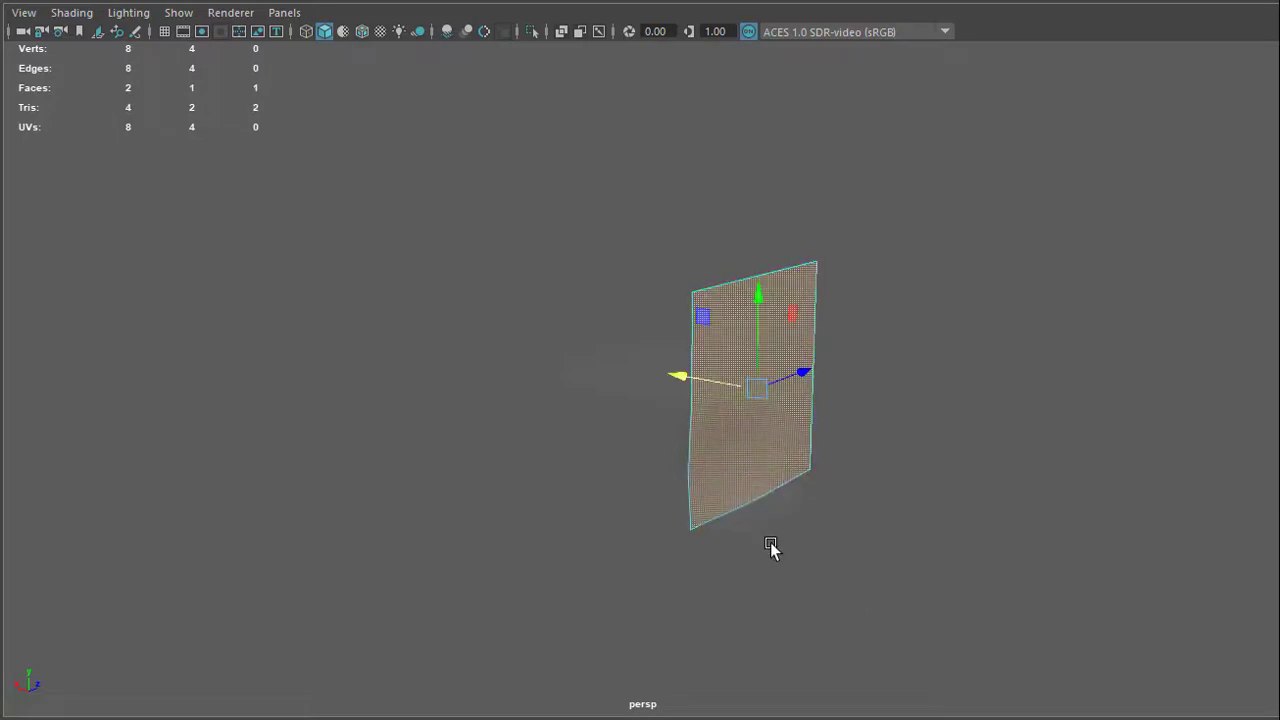
Return the remaining single-face mesh to object selection and delete it.
click(767, 544)
right_click(762, 421)
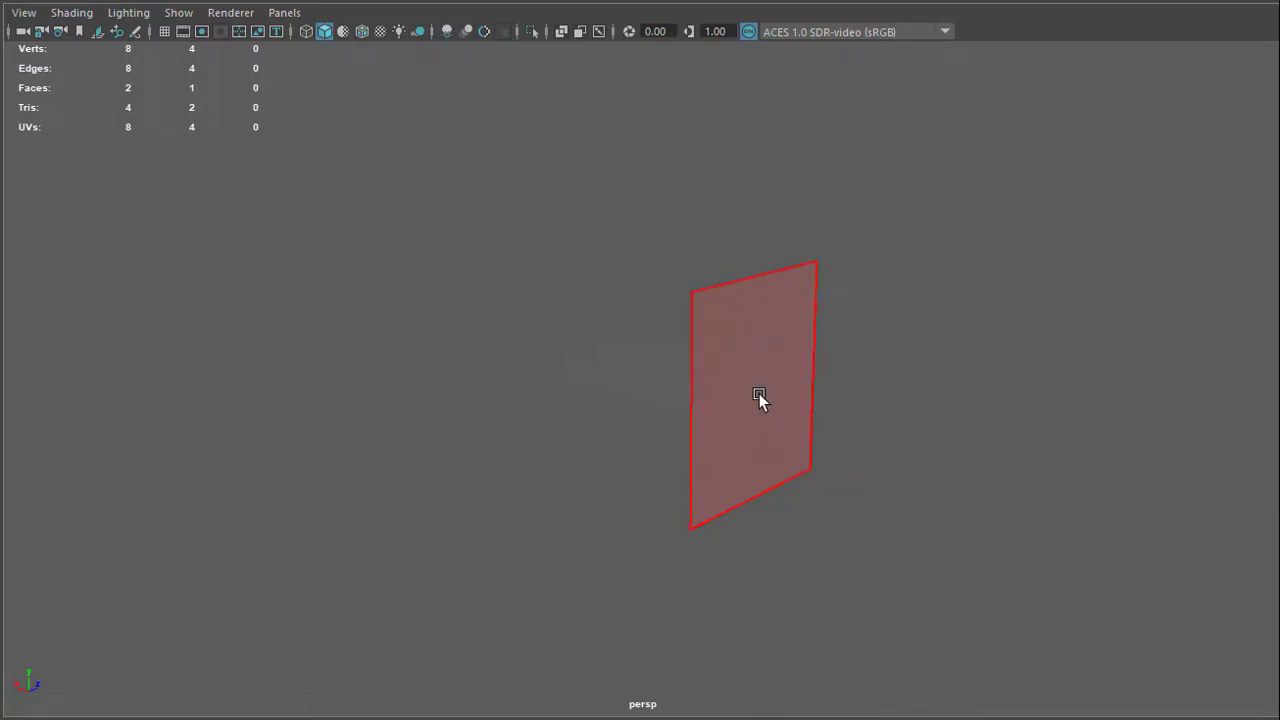
right_drag(751, 397, 847, 336)
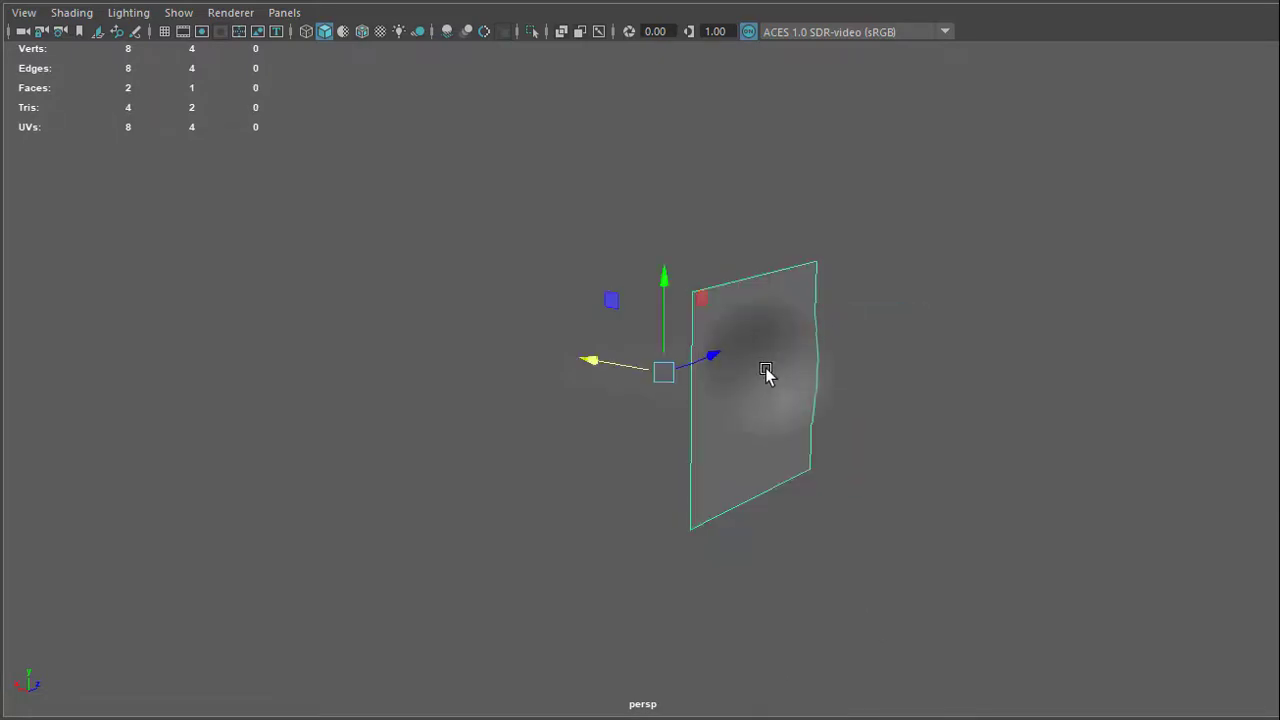
key(Delete)
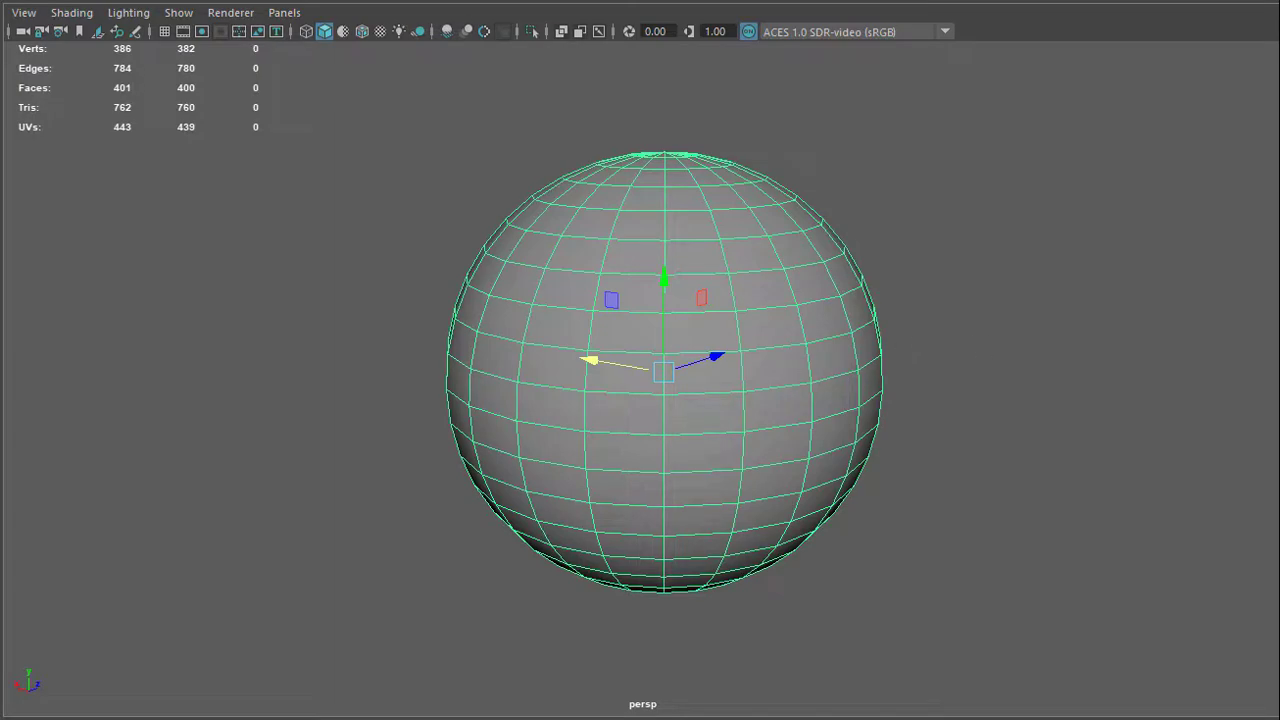
Switch the polygon sphere to face selection and select one face near the middle of its front.
scroll(652, 390, up, 5)
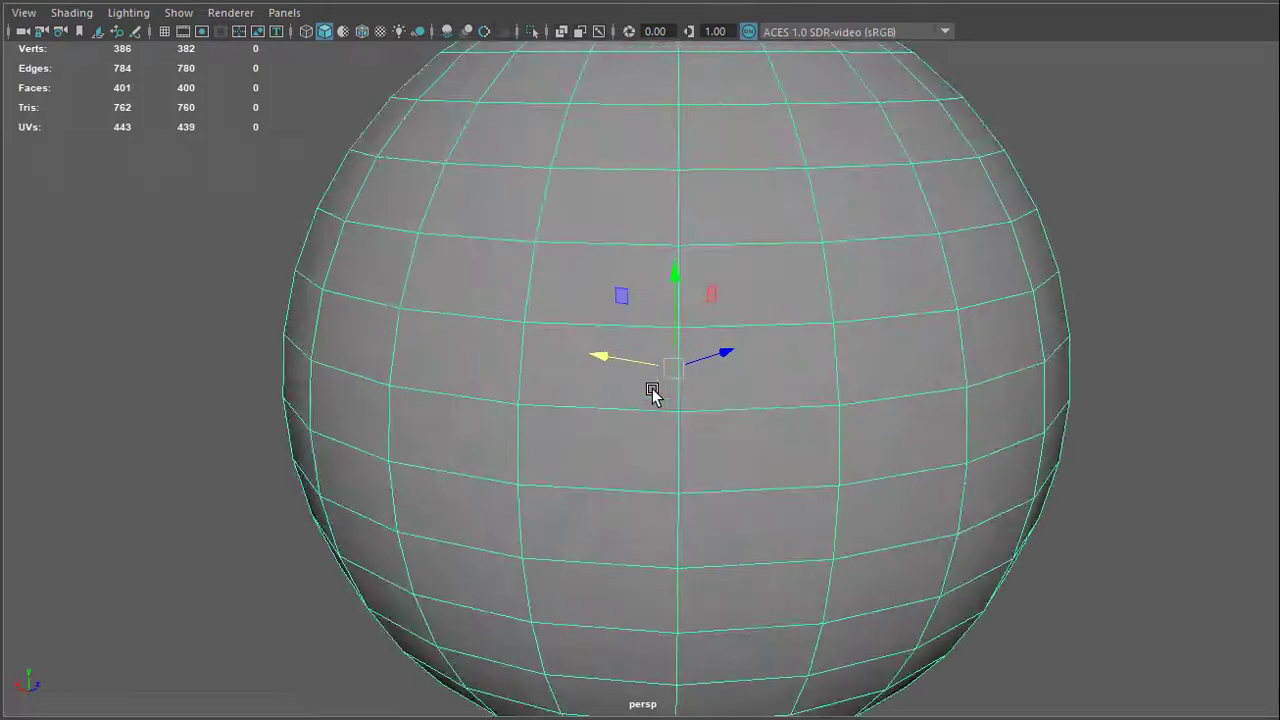
scroll(690, 395, down, 5)
right_drag(713, 421, 712, 405)
click(707, 427)
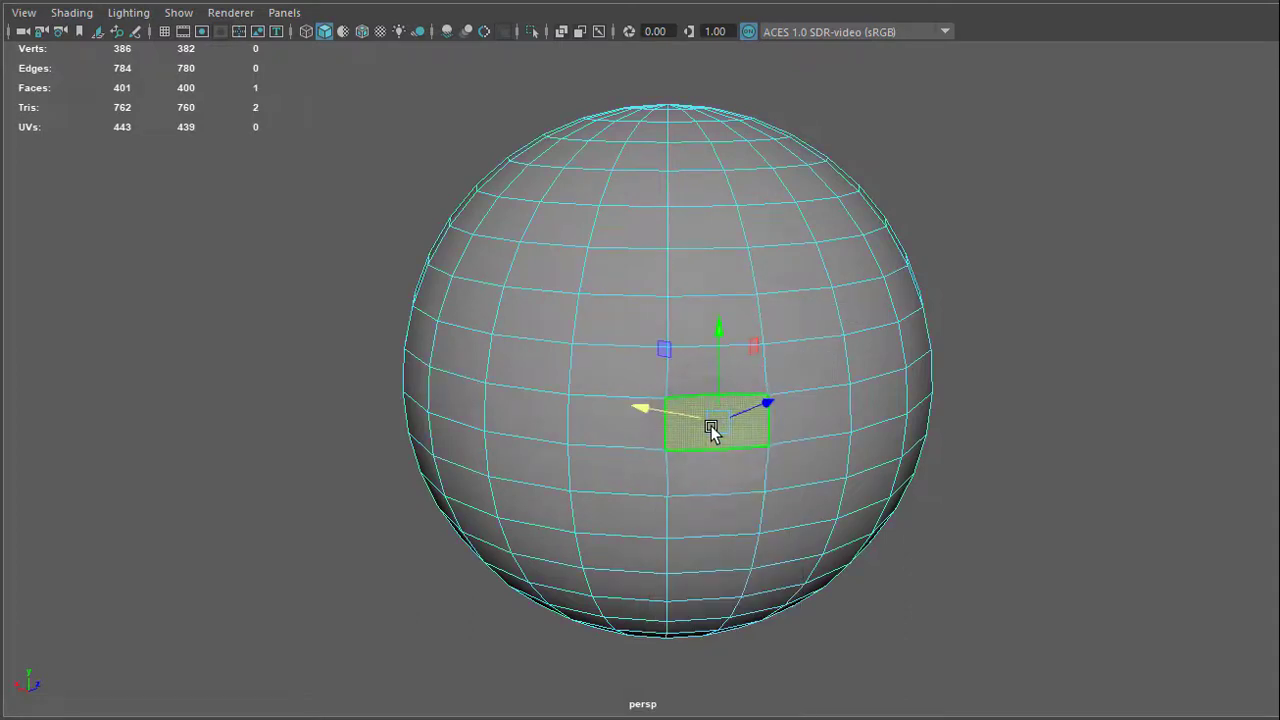
Switch the sphere to vertex selection and select the corner vertices of the same middle face in turn.
scroll(760, 455, up, 3)
right_drag(788, 343, 693, 350)
click(683, 413)
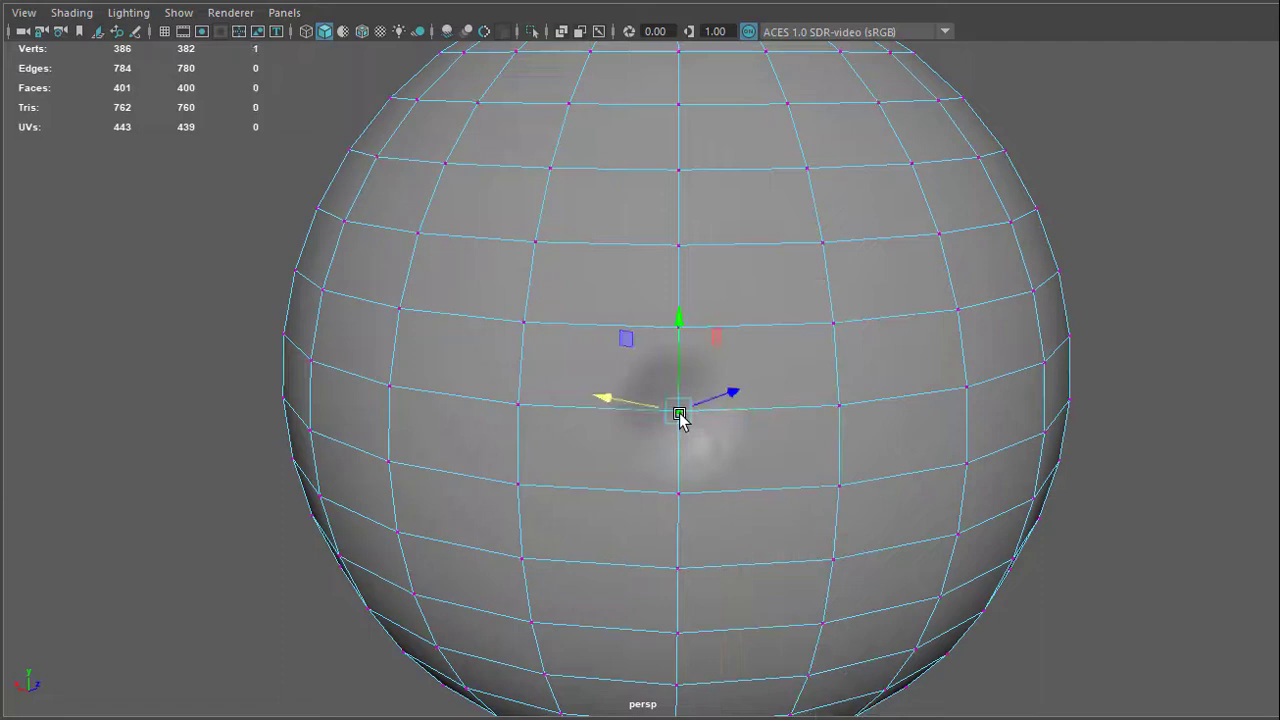
click(677, 490)
click(838, 490)
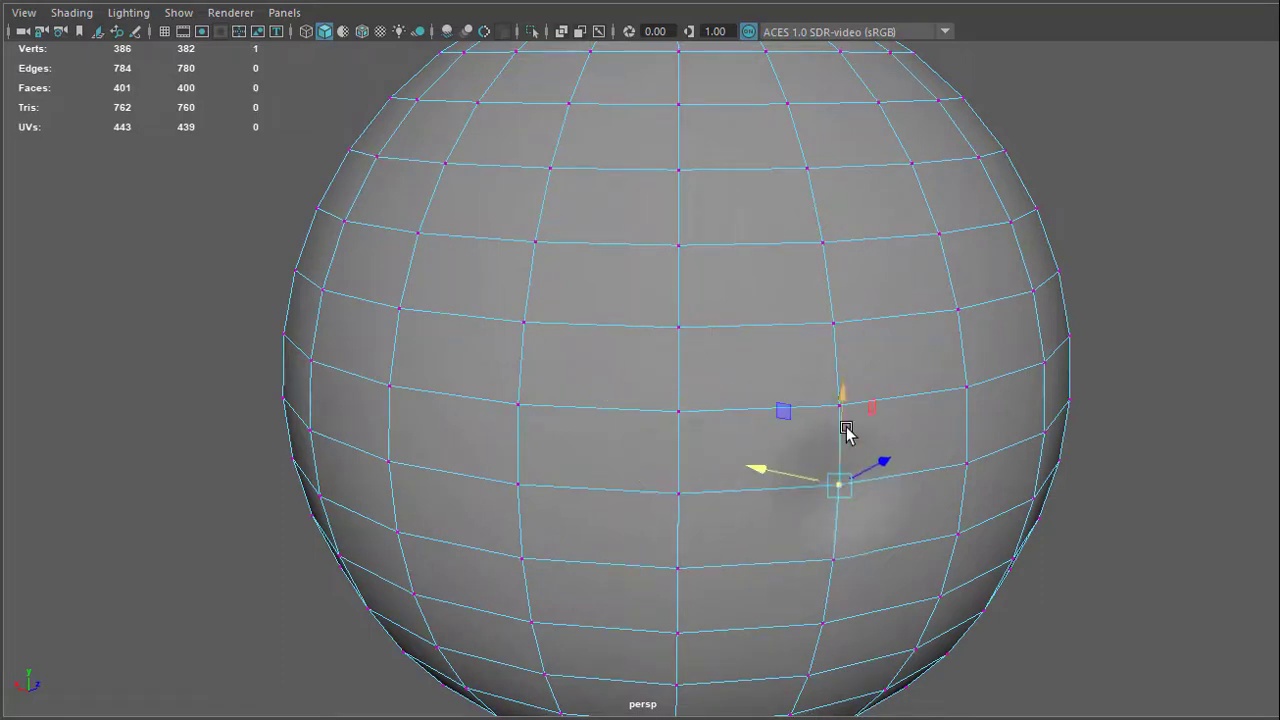
click(834, 405)
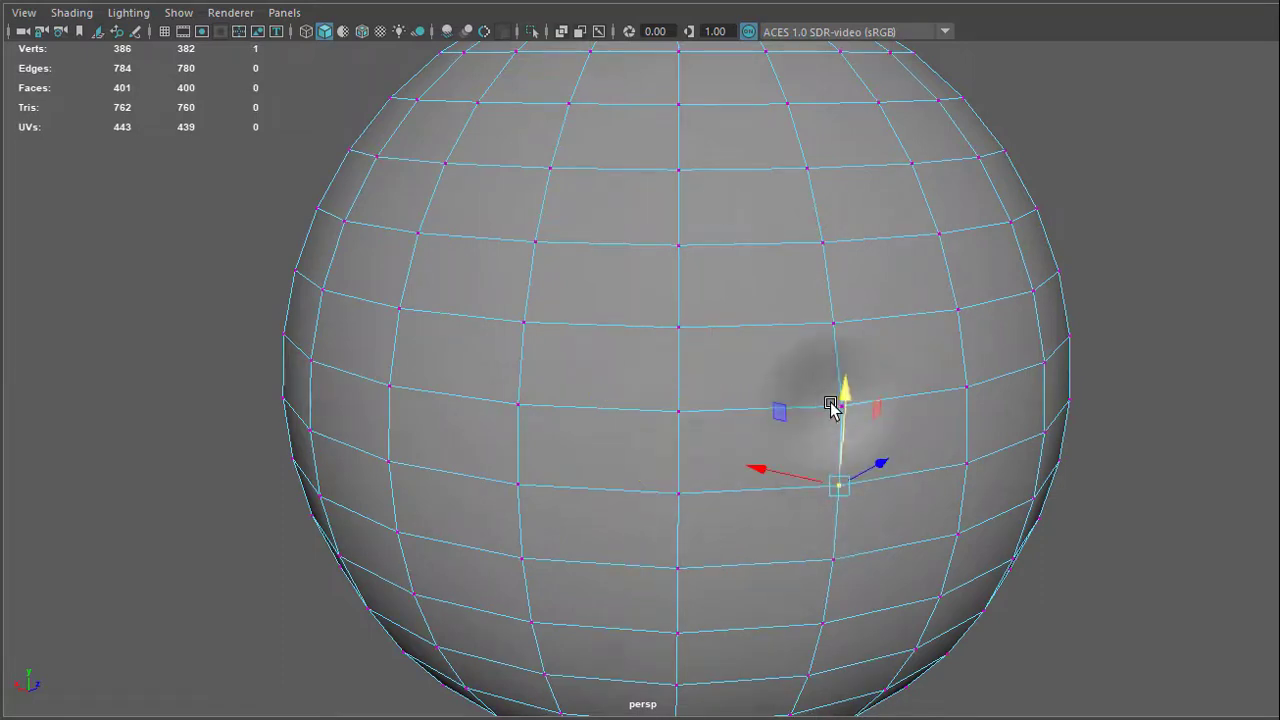
click(747, 438)
Return the sphere to face selection and select four neighbouring faces around a middle vertex one at a time.
right_drag(772, 343, 781, 400)
click(755, 454)
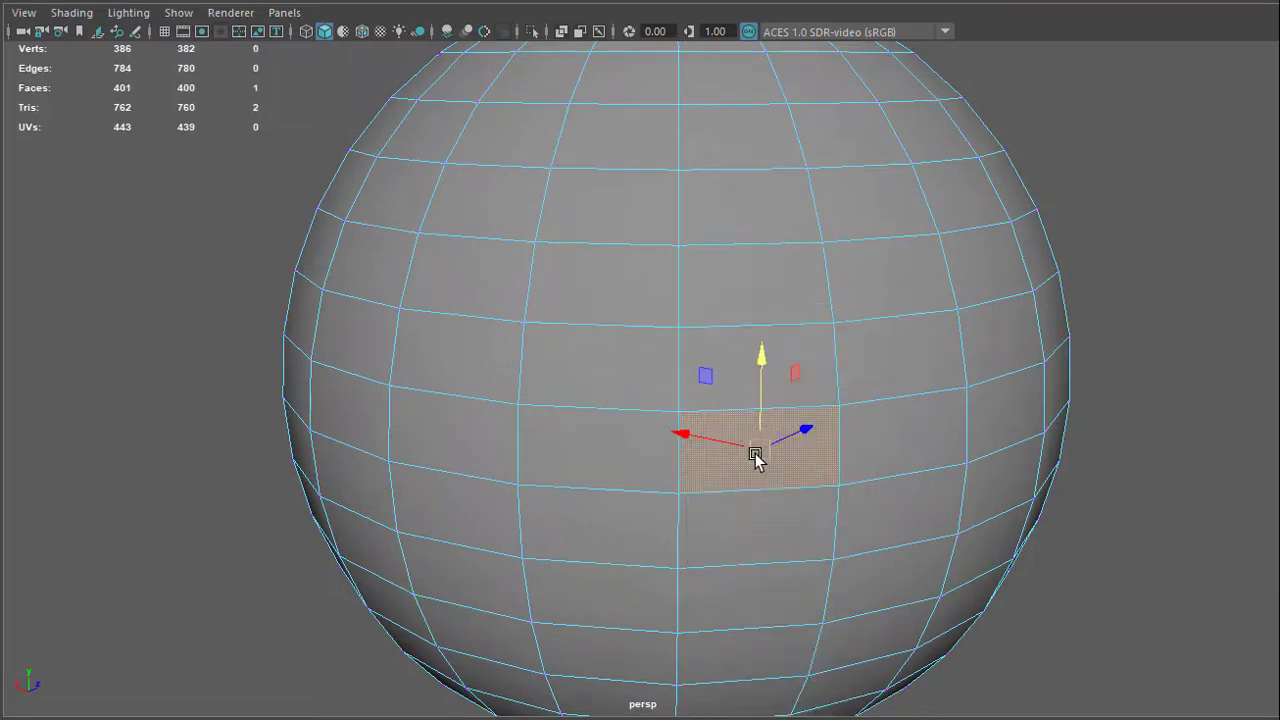
click(579, 449)
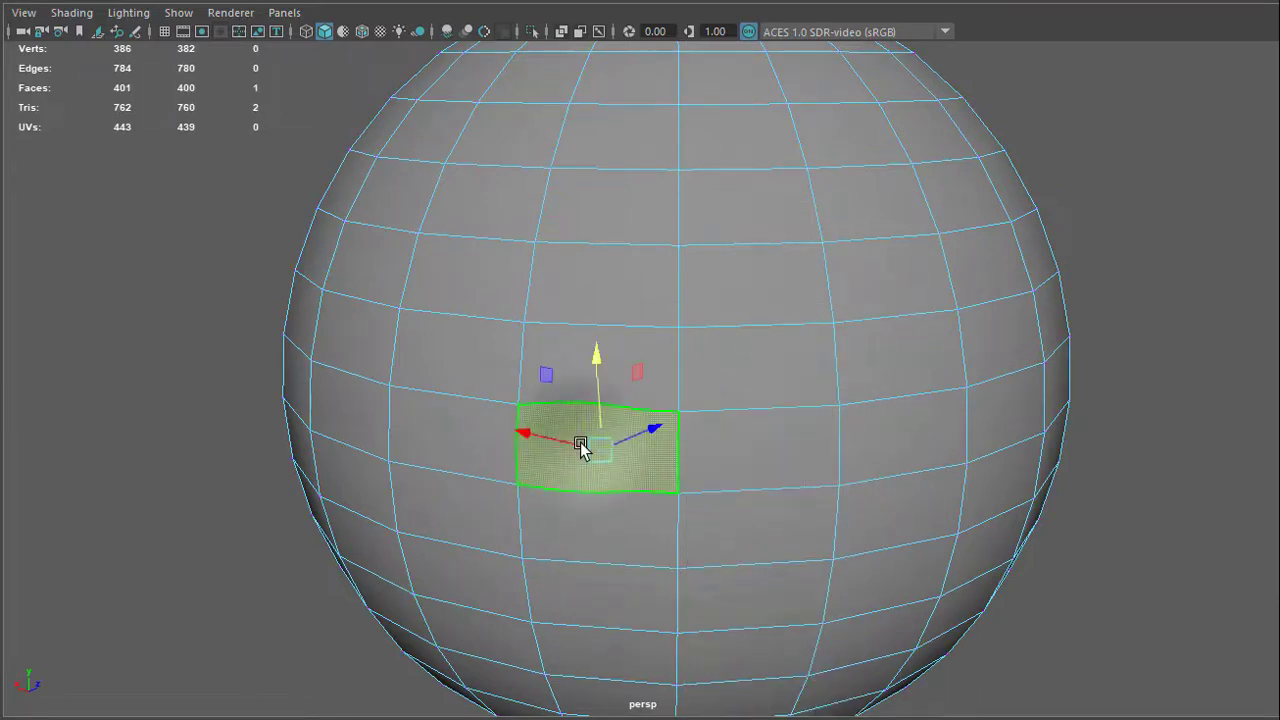
click(754, 358)
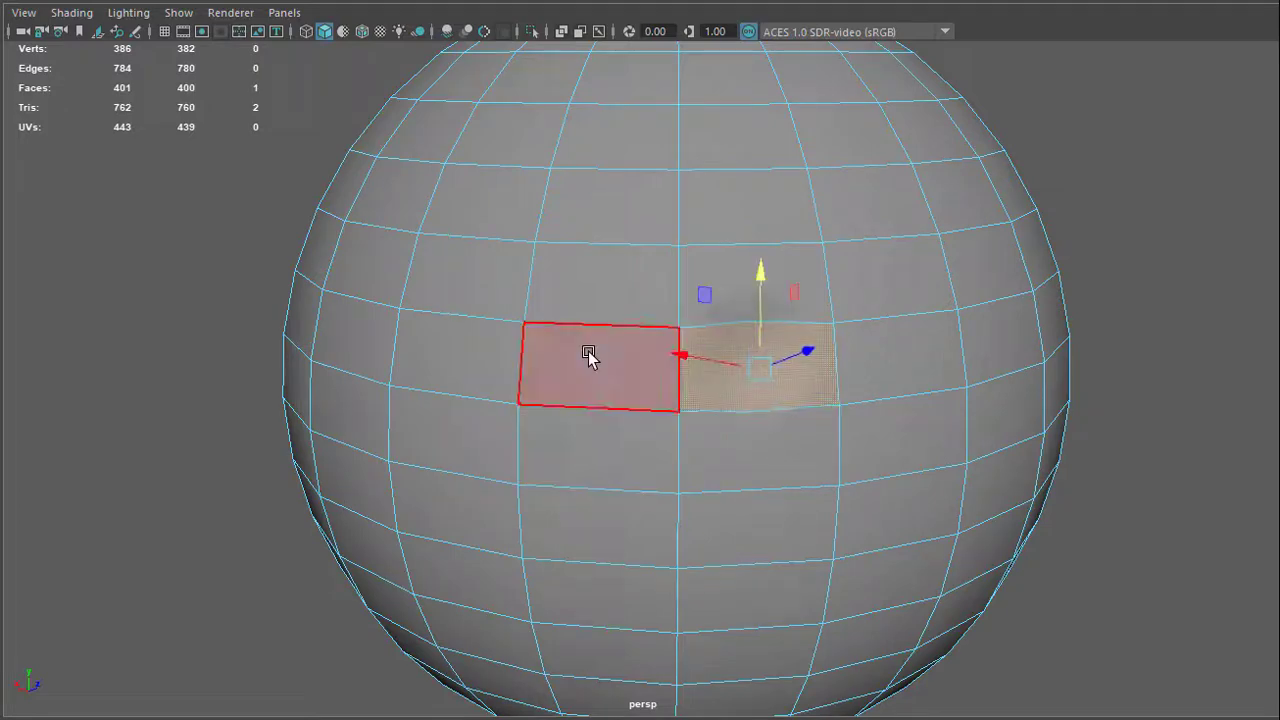
click(588, 358)
alt+drag(643, 262, 626, 334)
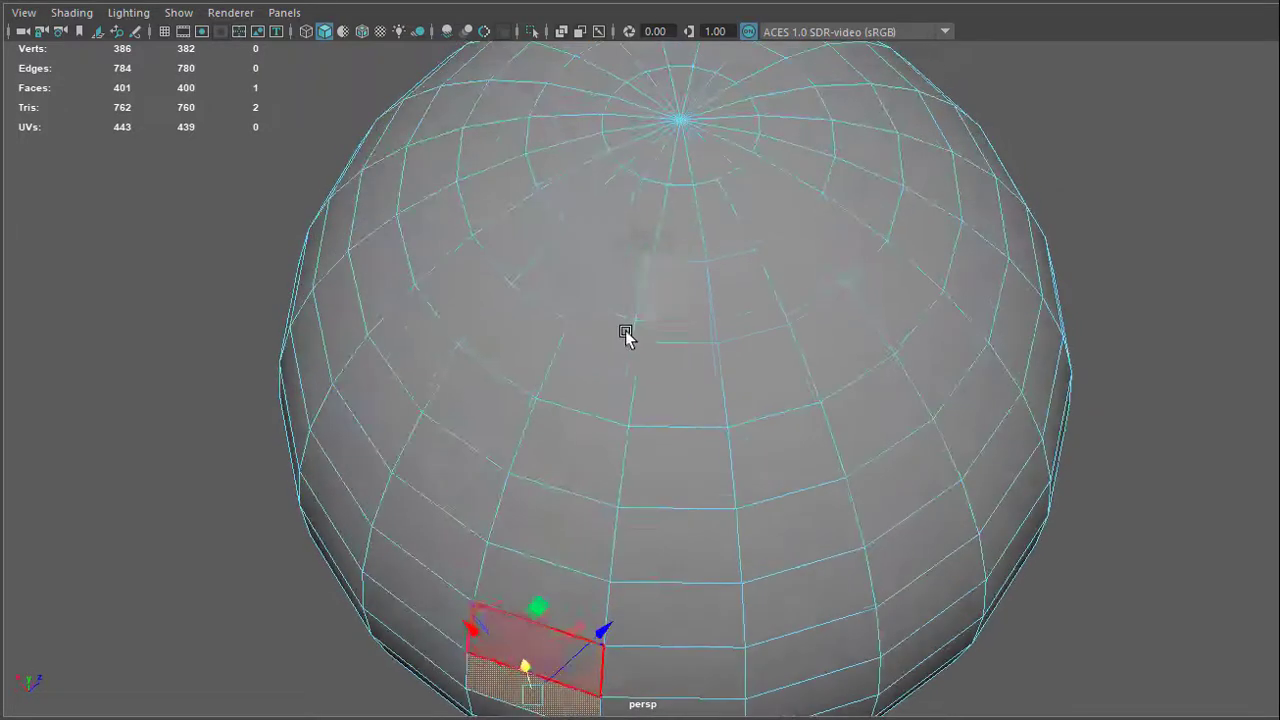
Select a triangular face at the sphere's top pole and a four-sided face in the ring around it.
click(637, 259)
alt+drag(640, 242, 631, 271)
alt+right_drag(631, 271, 803, 447)
click(680, 367)
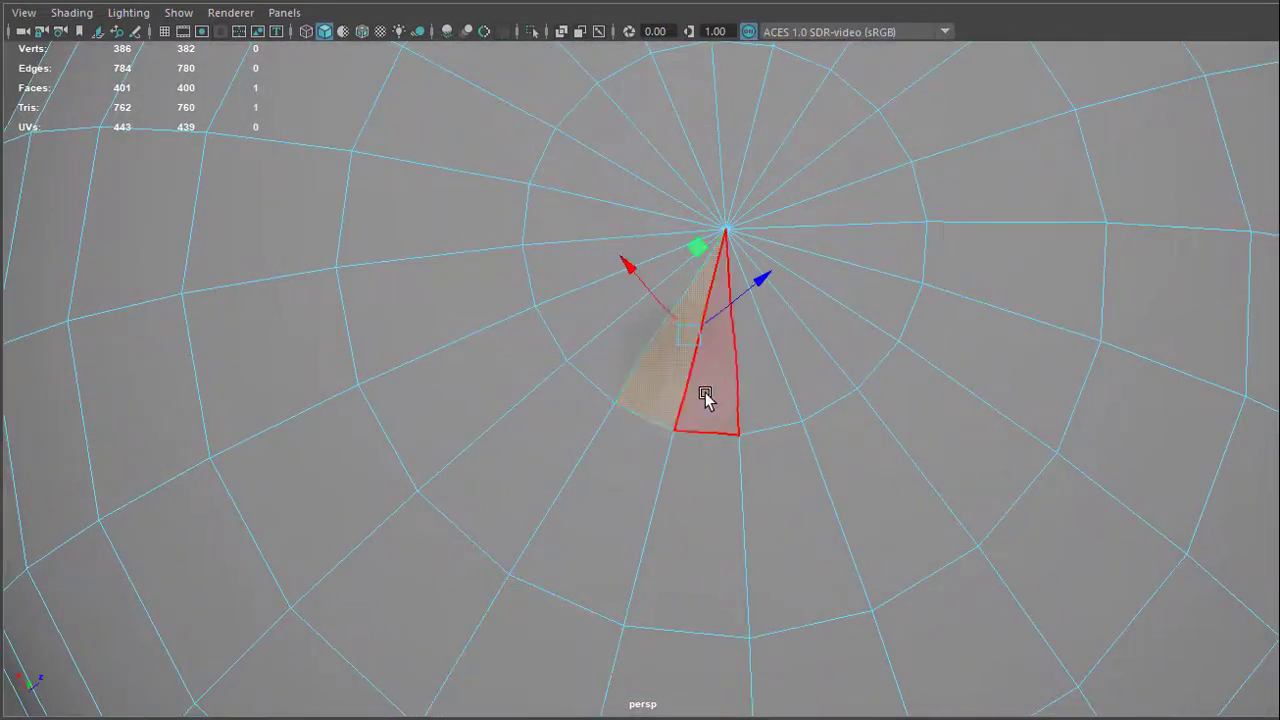
click(652, 532)
click(624, 522)
alt+right_drag(694, 512, 636, 500)
Switch to edge selection and select the four edges of one face near the sphere's pole in turn.
right_drag(531, 500, 531, 289)
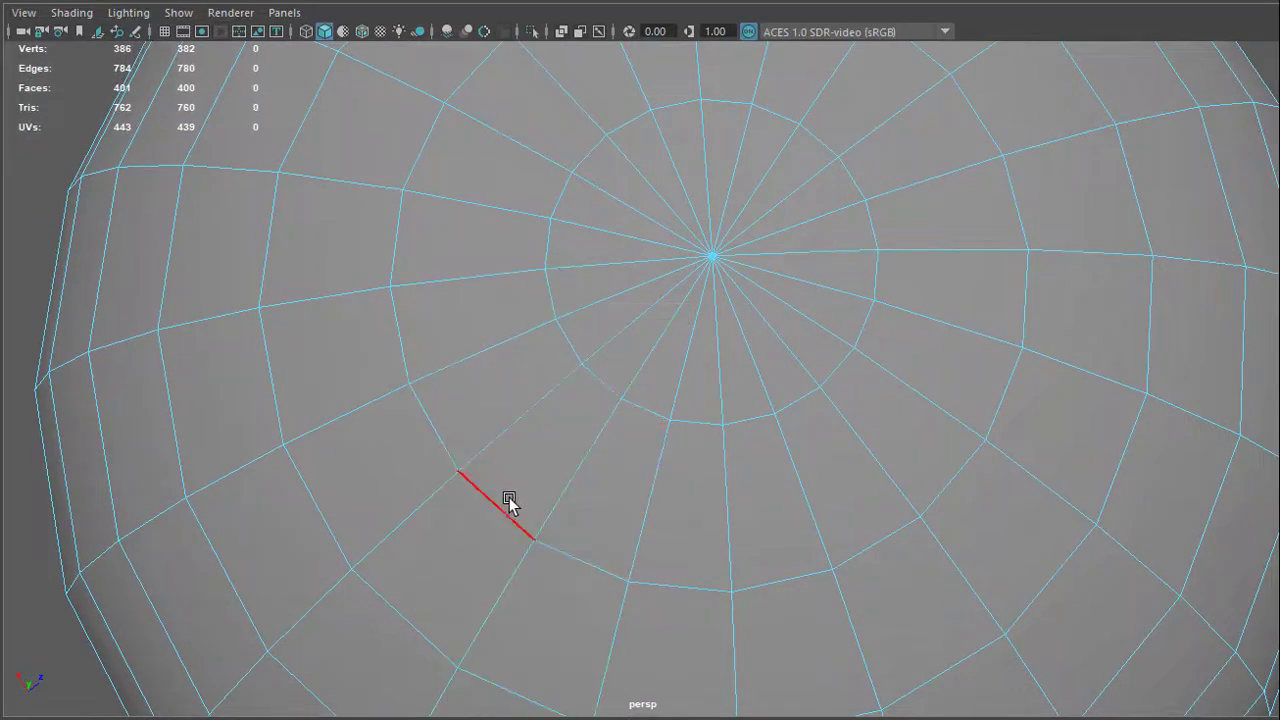
click(509, 510)
click(546, 408)
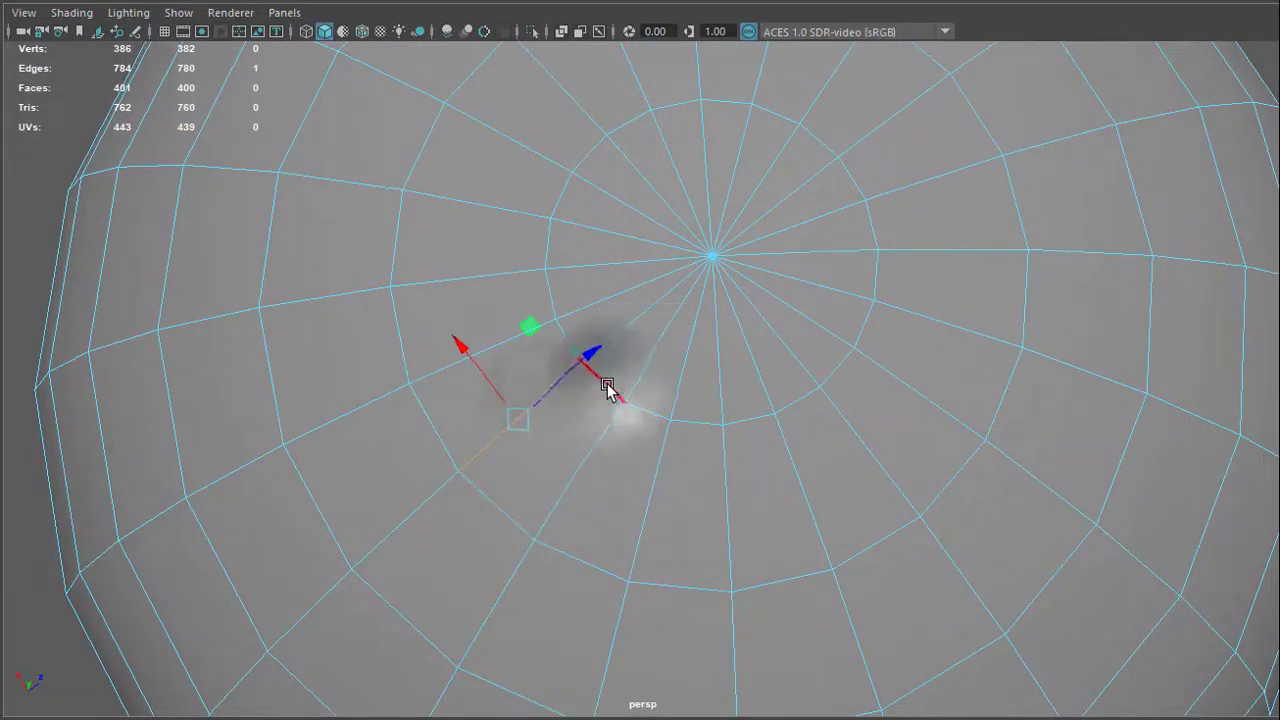
click(609, 389)
click(576, 478)
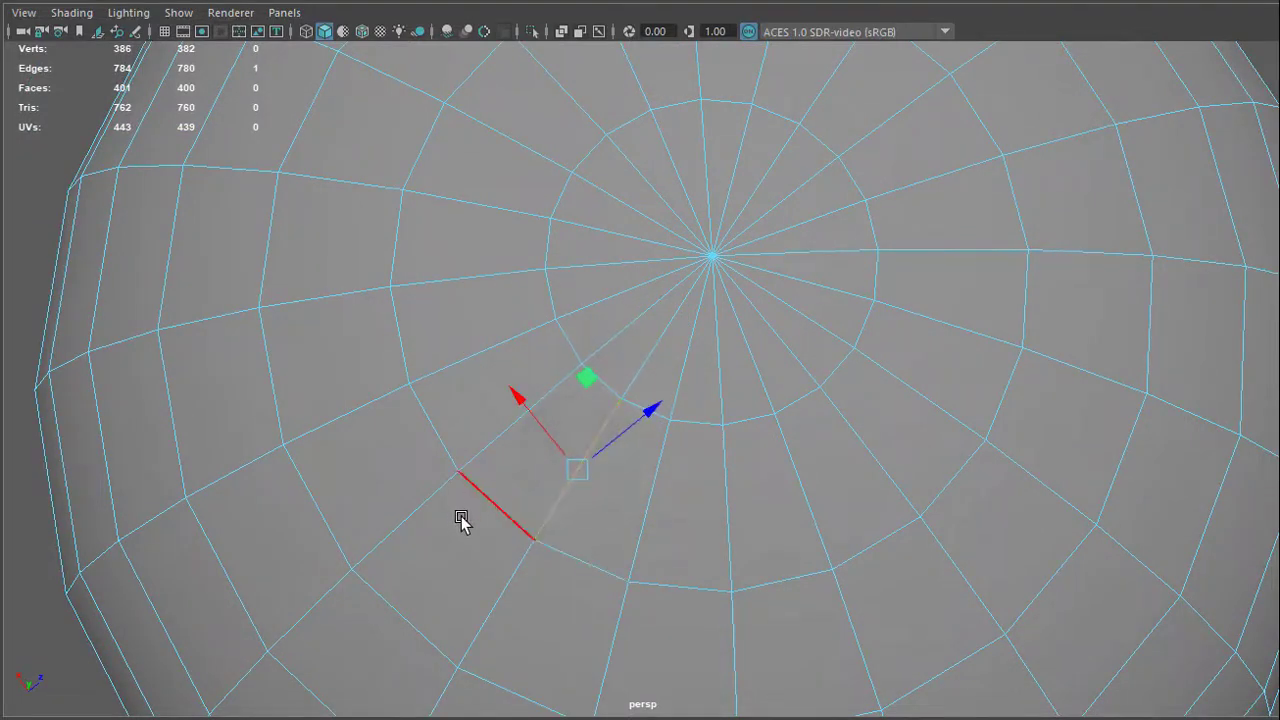
Switch to vertex selection and select the corner vertices of a four-sided face near the pole one by one.
alt+drag(461, 520, 513, 393)
right_drag(529, 370, 434, 349)
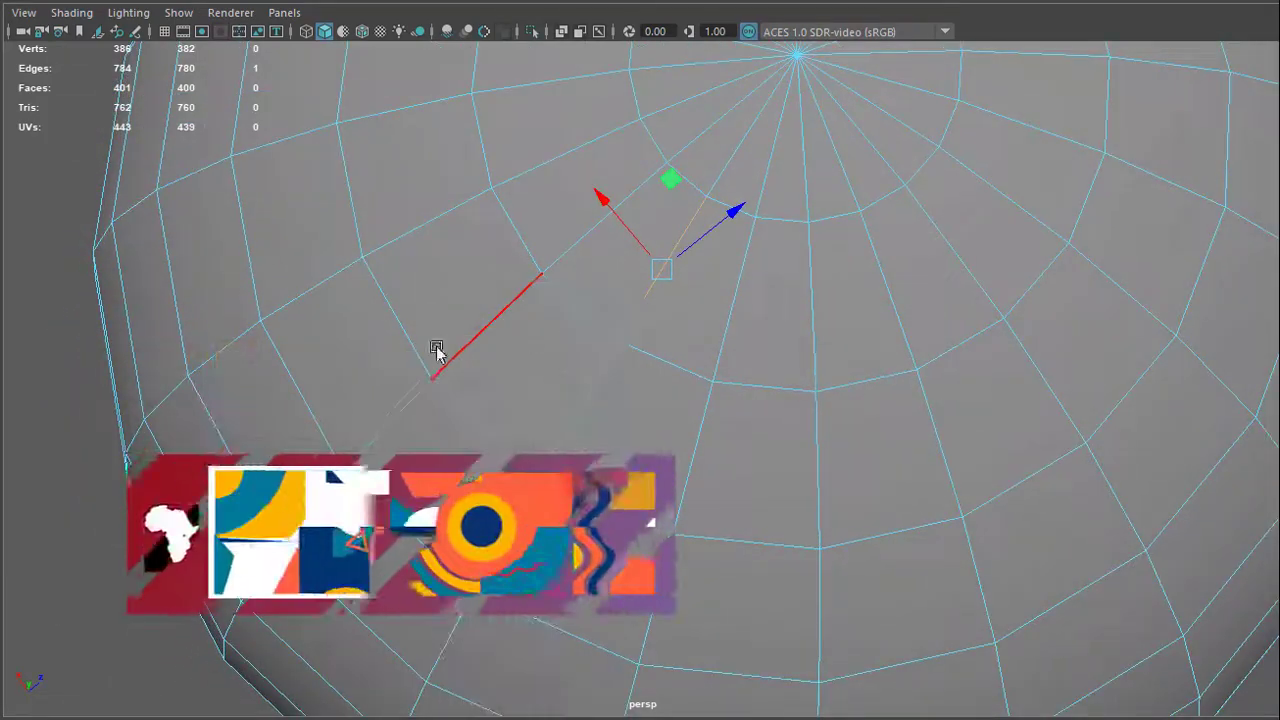
click(432, 380)
click(541, 273)
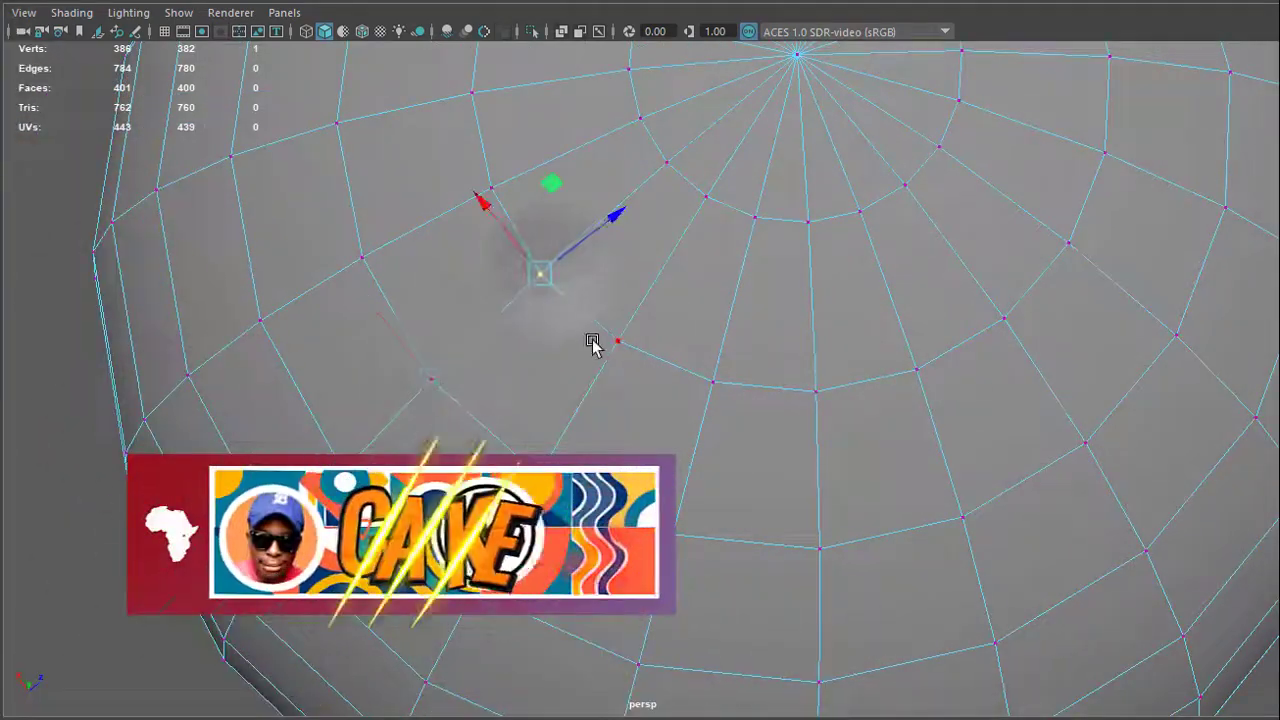
click(617, 342)
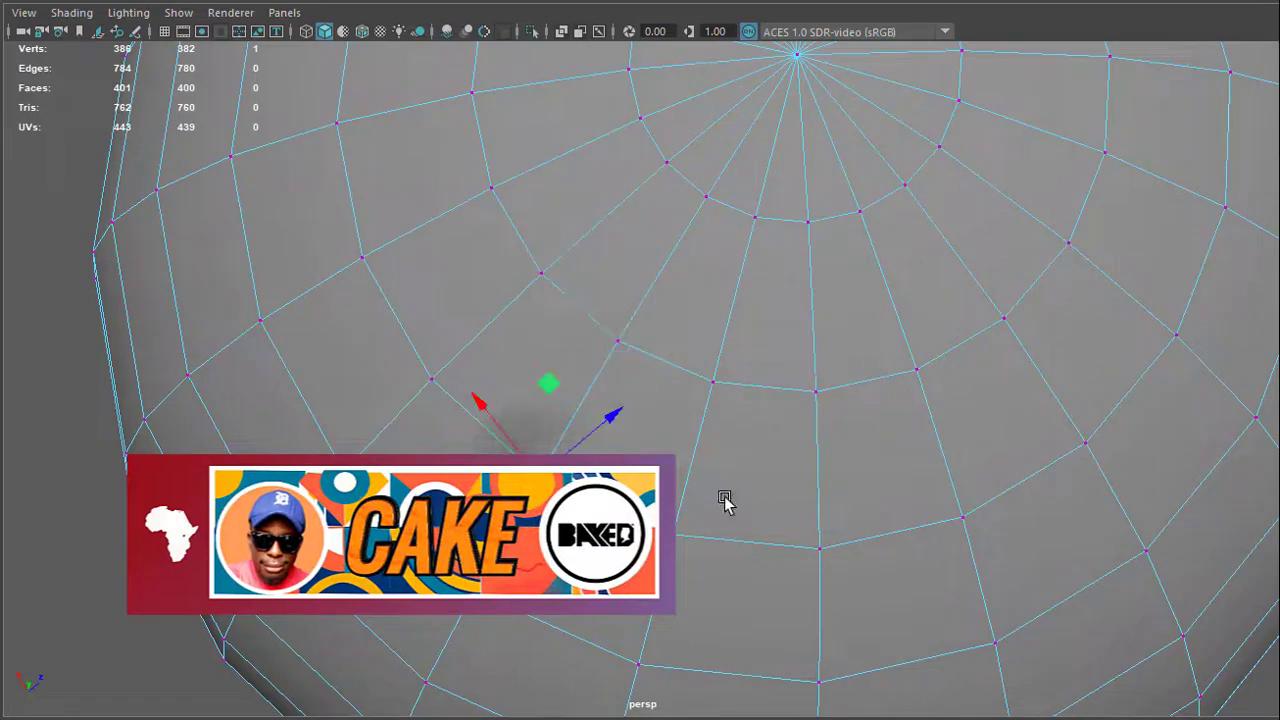
Switch to edge selection and delete two adjacent horizontal edges on the sphere's upper front.
scroll(723, 503, down, 5)
alt+drag(493, 411, 545, 445)
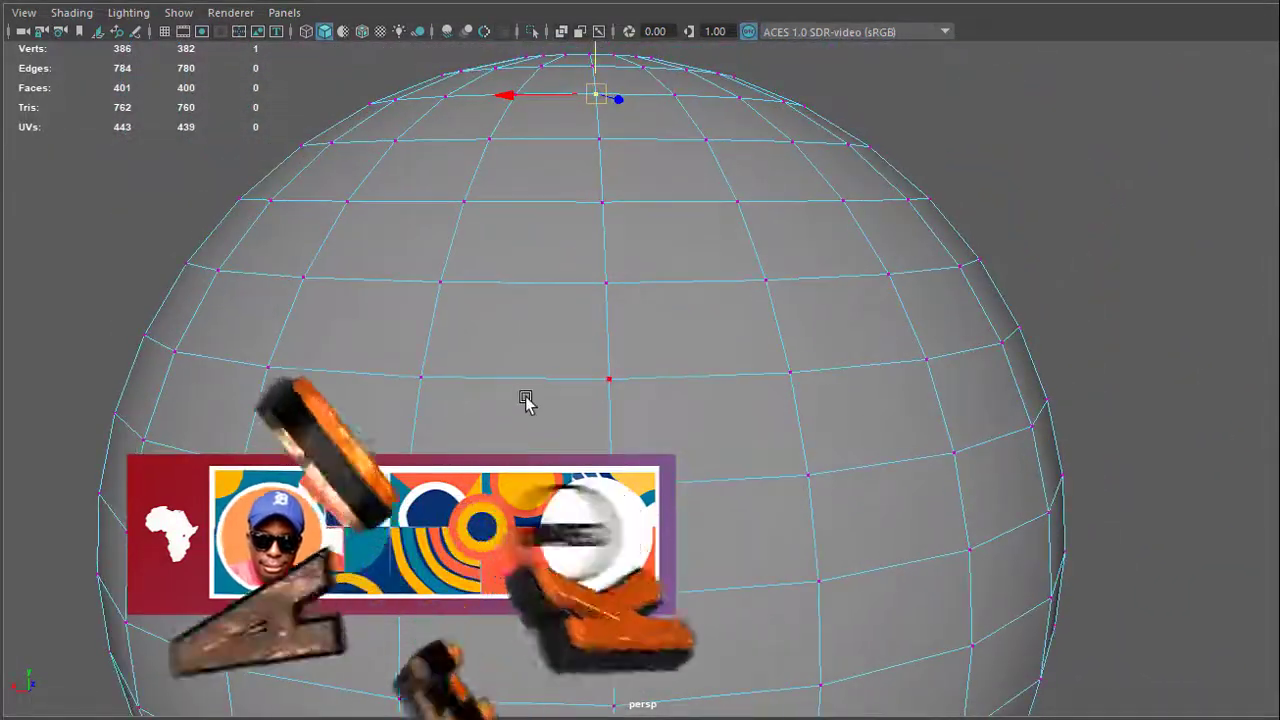
right_click(518, 290)
right_drag(518, 290, 515, 265)
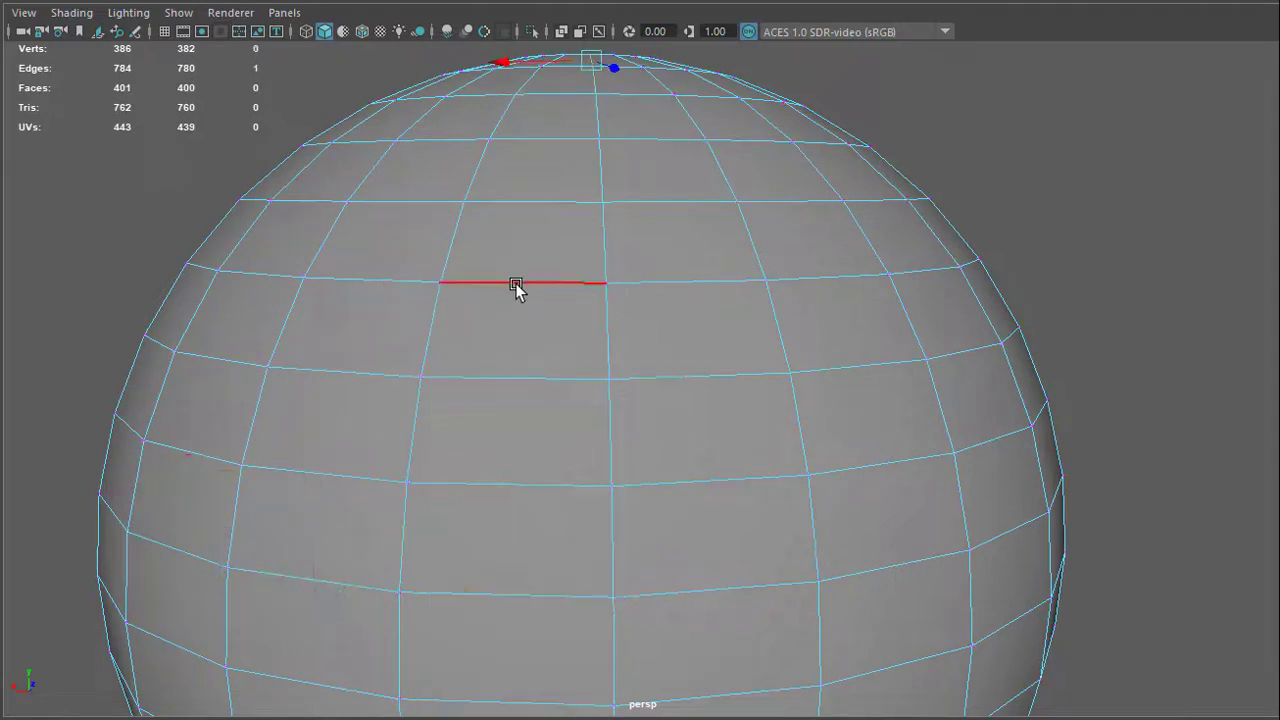
click(515, 283)
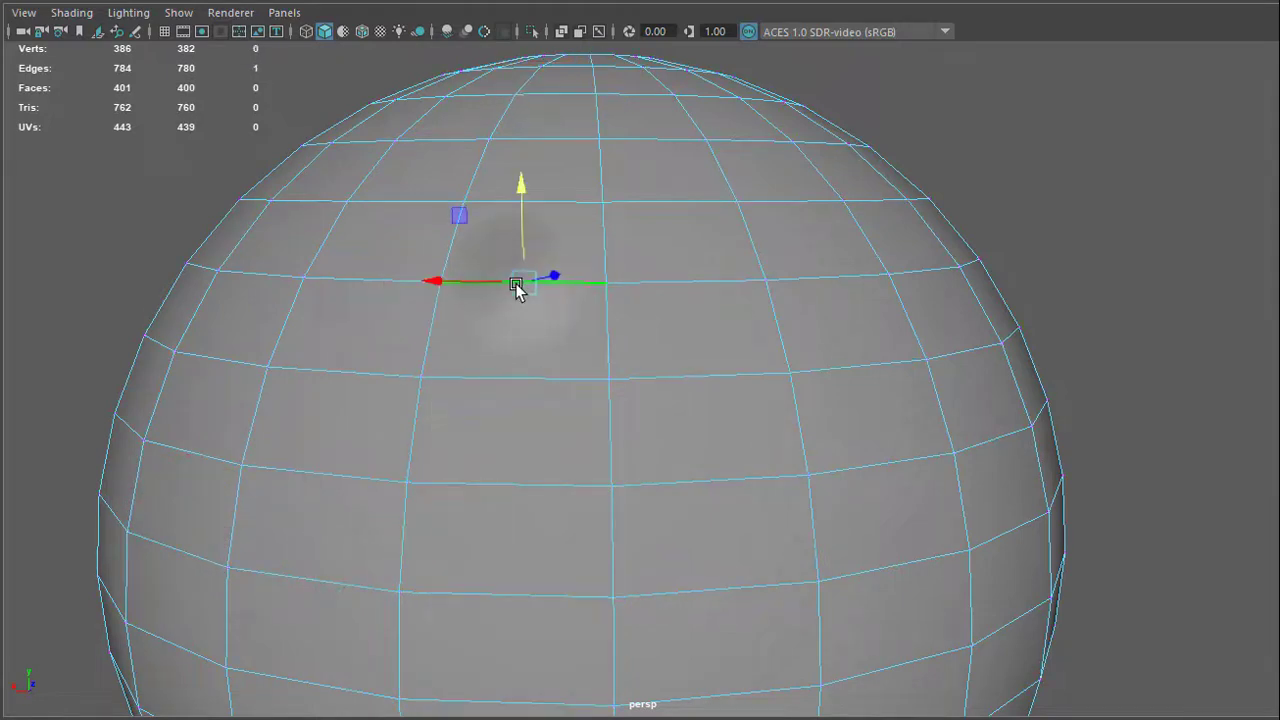
shift+click(366, 277)
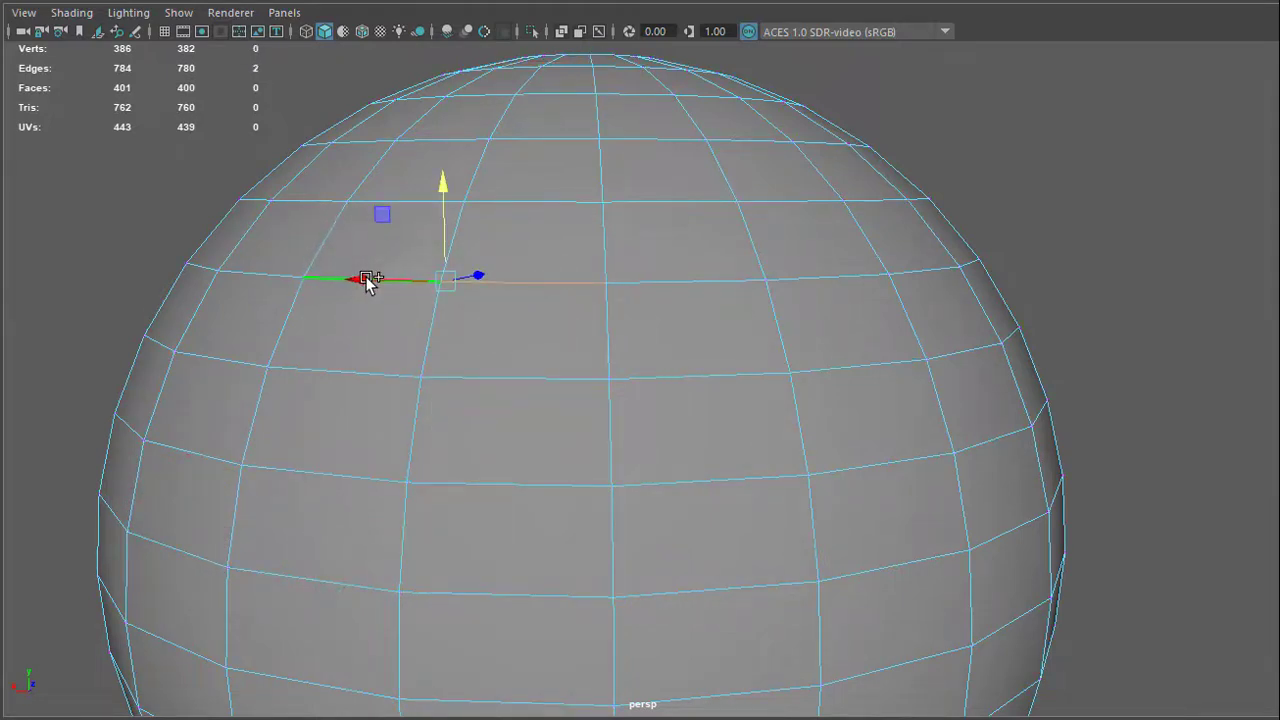
key(Delete)
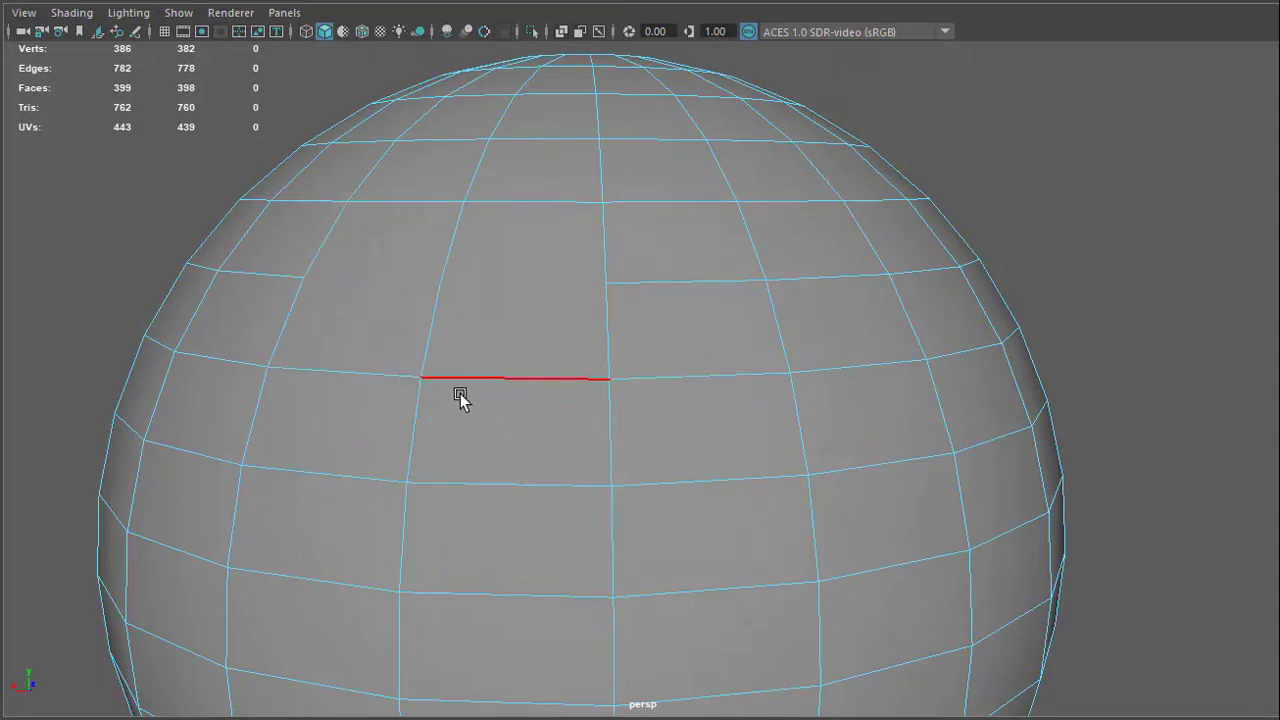
Switch to vertex selection, select the middle vertex between the two deleted edges and try shifting it sideways.
alt+drag(460, 393, 560, 403)
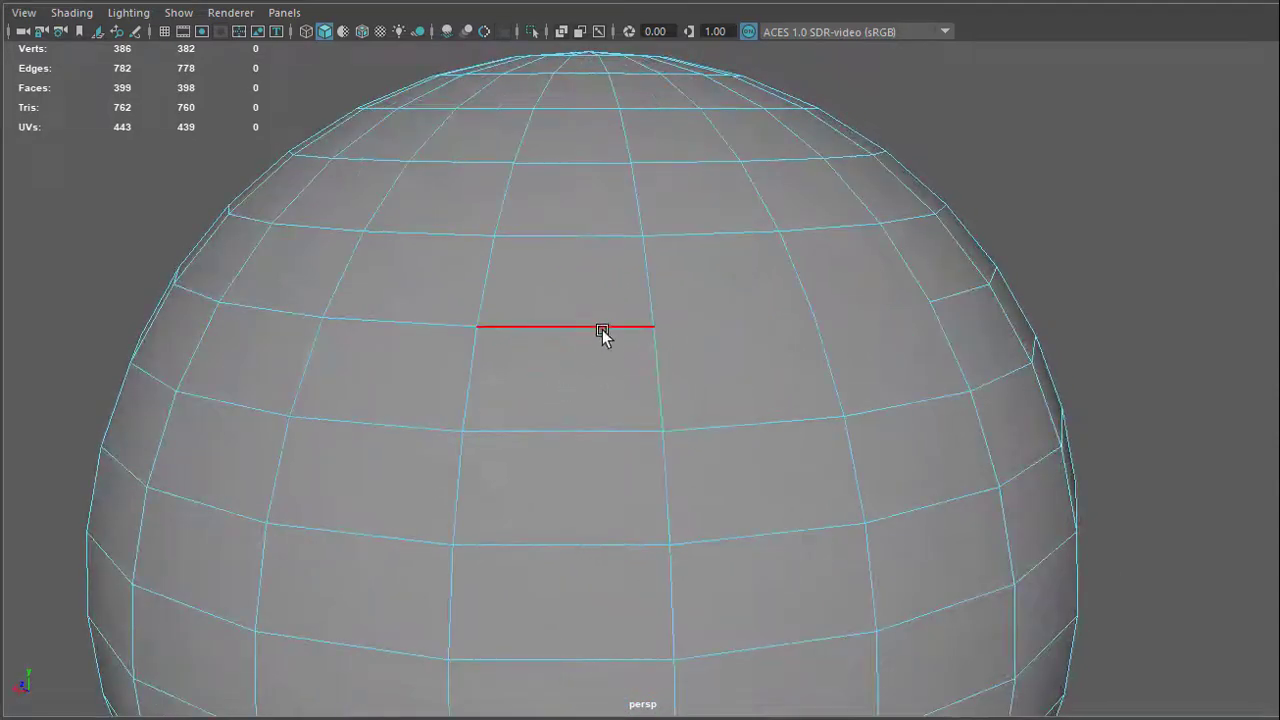
right_drag(602, 329, 505, 338)
alt+drag(731, 391, 630, 398)
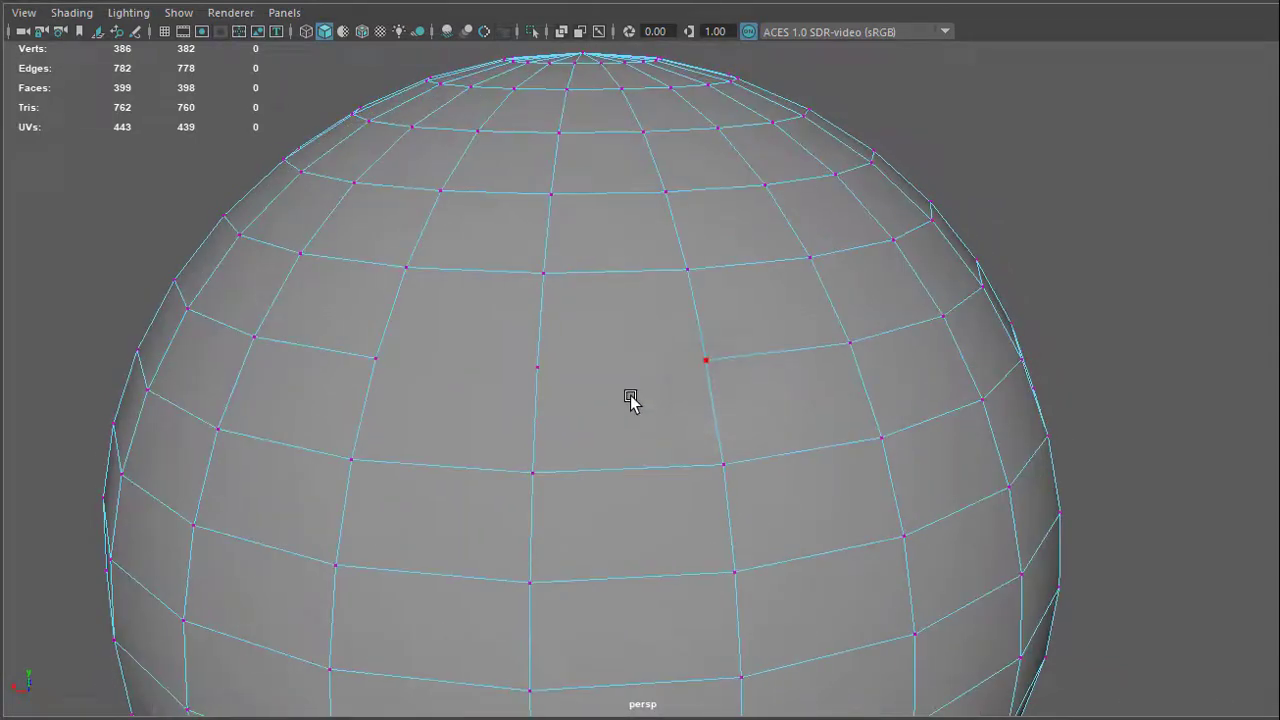
click(538, 369)
mouse_move(420, 380)
mouse_down()
mouse_move(429, 363)
mouse_move(409, 374)
mouse_move(471, 372)
mouse_move(437, 372)
mouse_up()
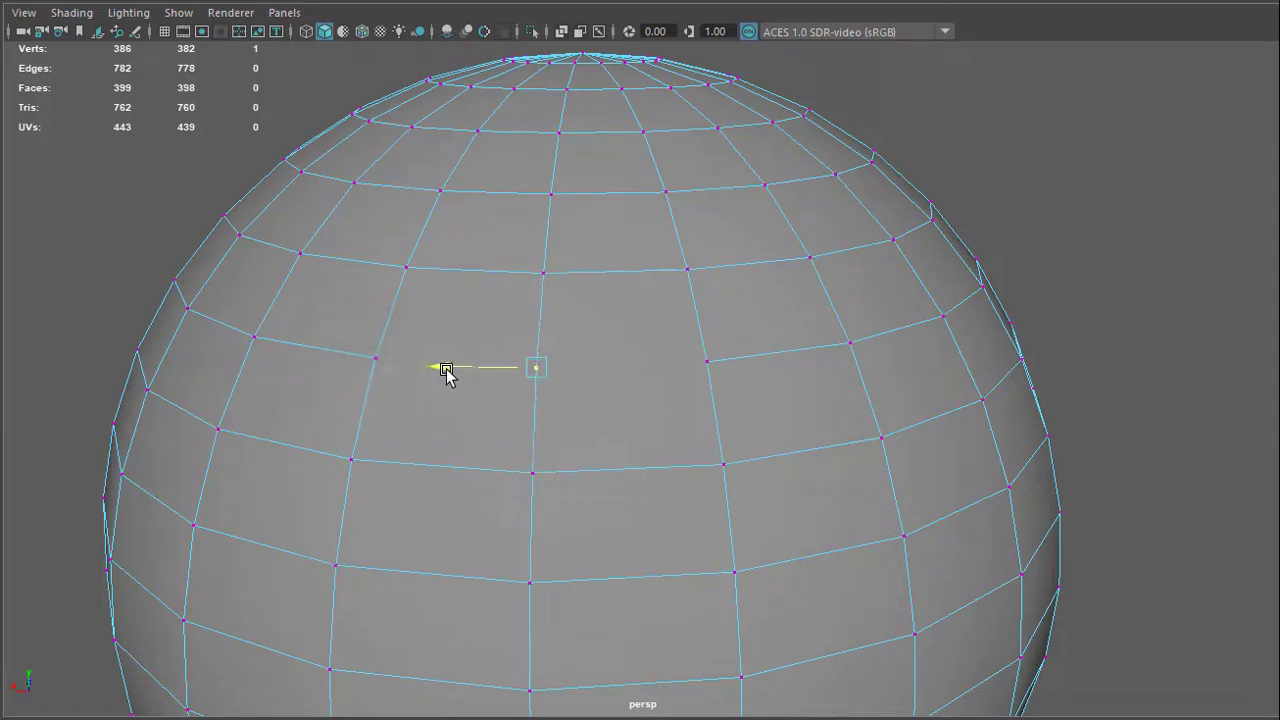
Move the two vertices flanking the centre line, one row above the deleted edges, down and inward.
alt+drag(603, 430, 600, 369)
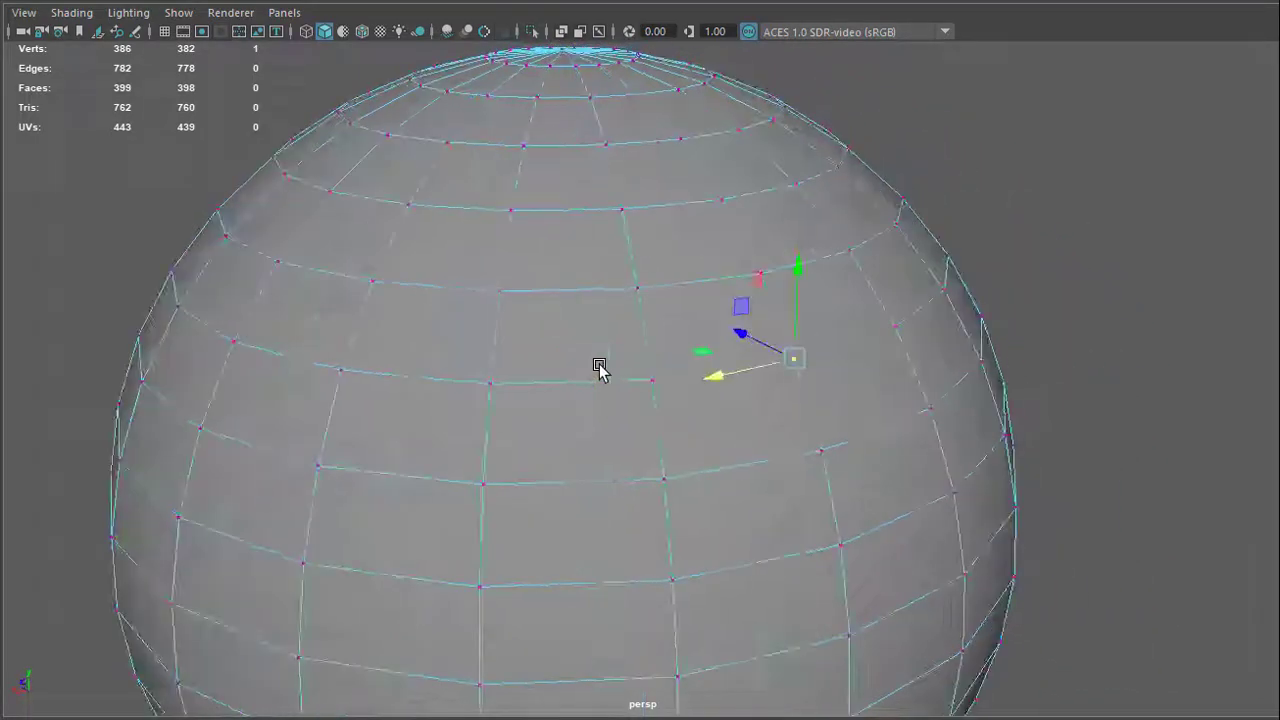
alt+drag(760, 409, 688, 428)
click(474, 352)
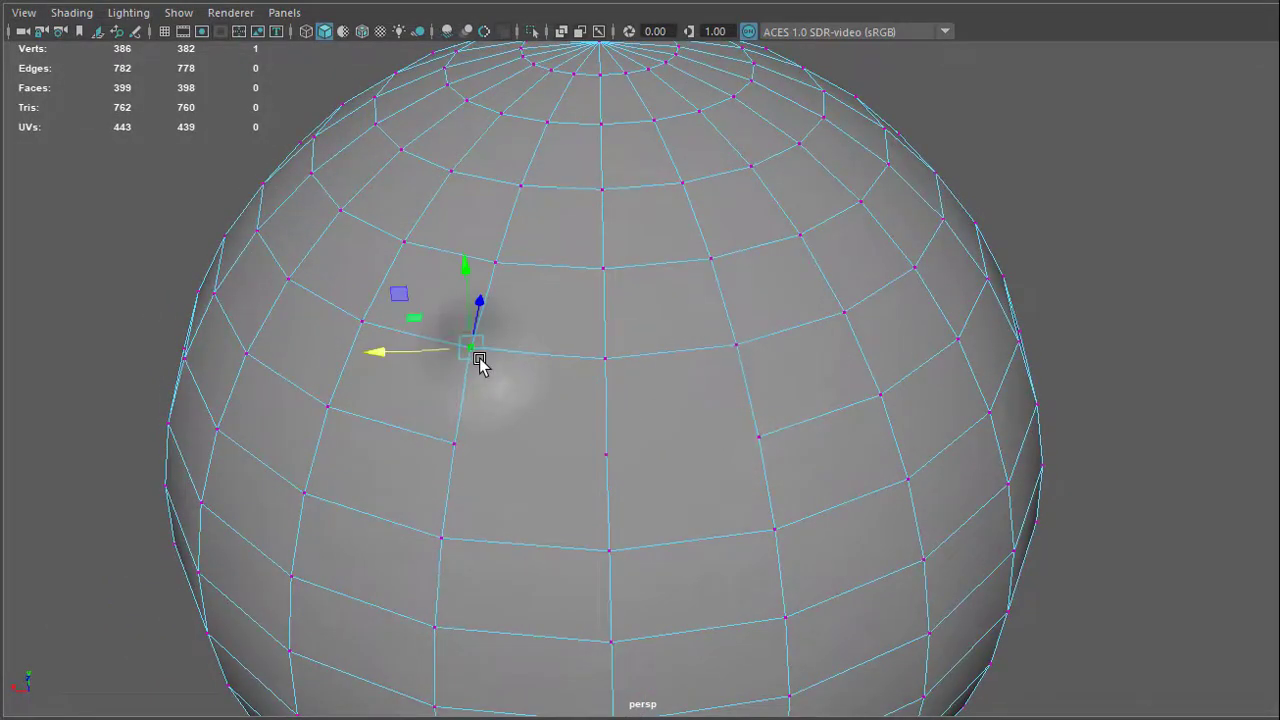
drag(474, 352, 482, 382)
click(737, 347)
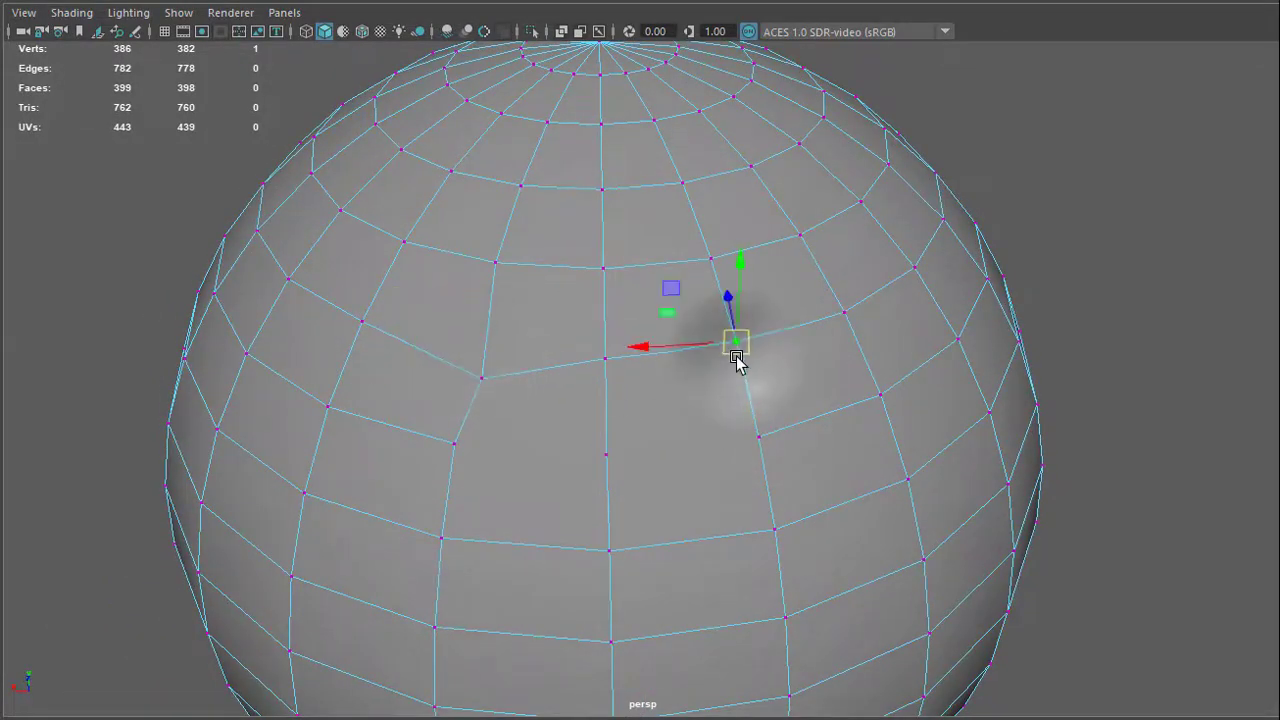
drag(737, 347, 724, 388)
Select all of the sphere's vertices, clear that selection and select only the middle vertex between the deleted edges.
drag(448, 545, 449, 480)
key(ctrl+shift+a)
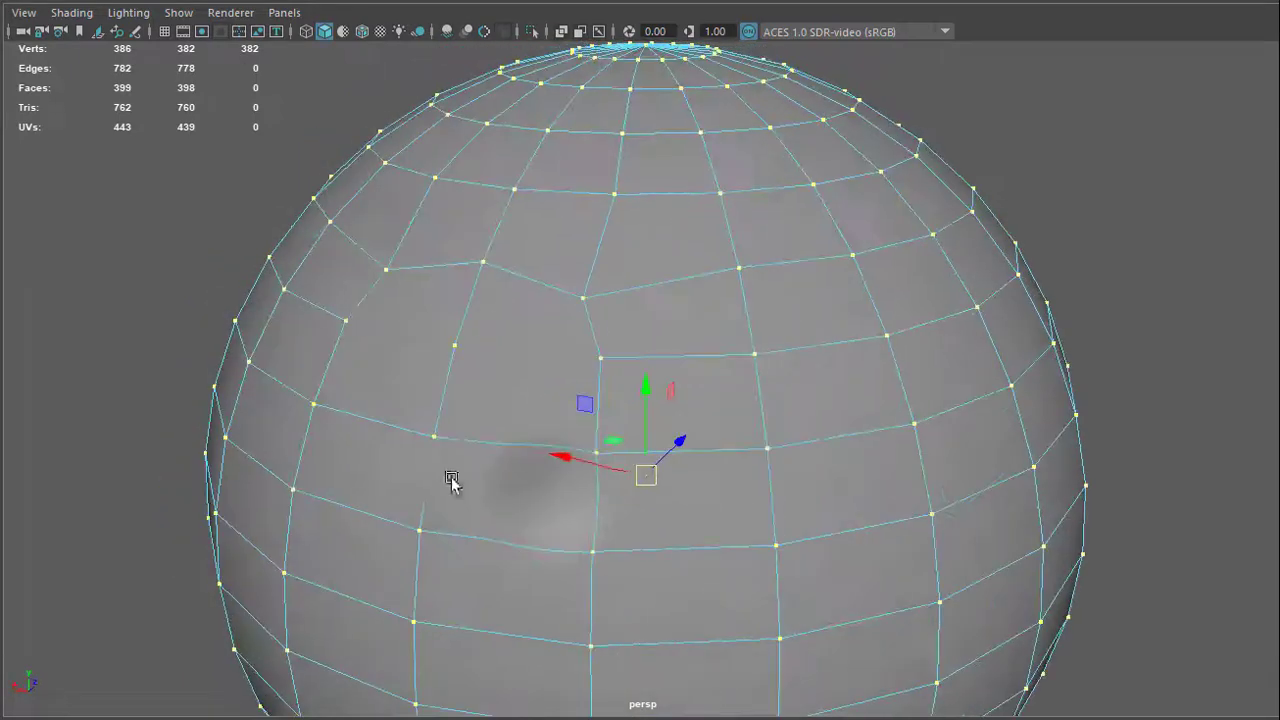
click(157, 403)
click(560, 313)
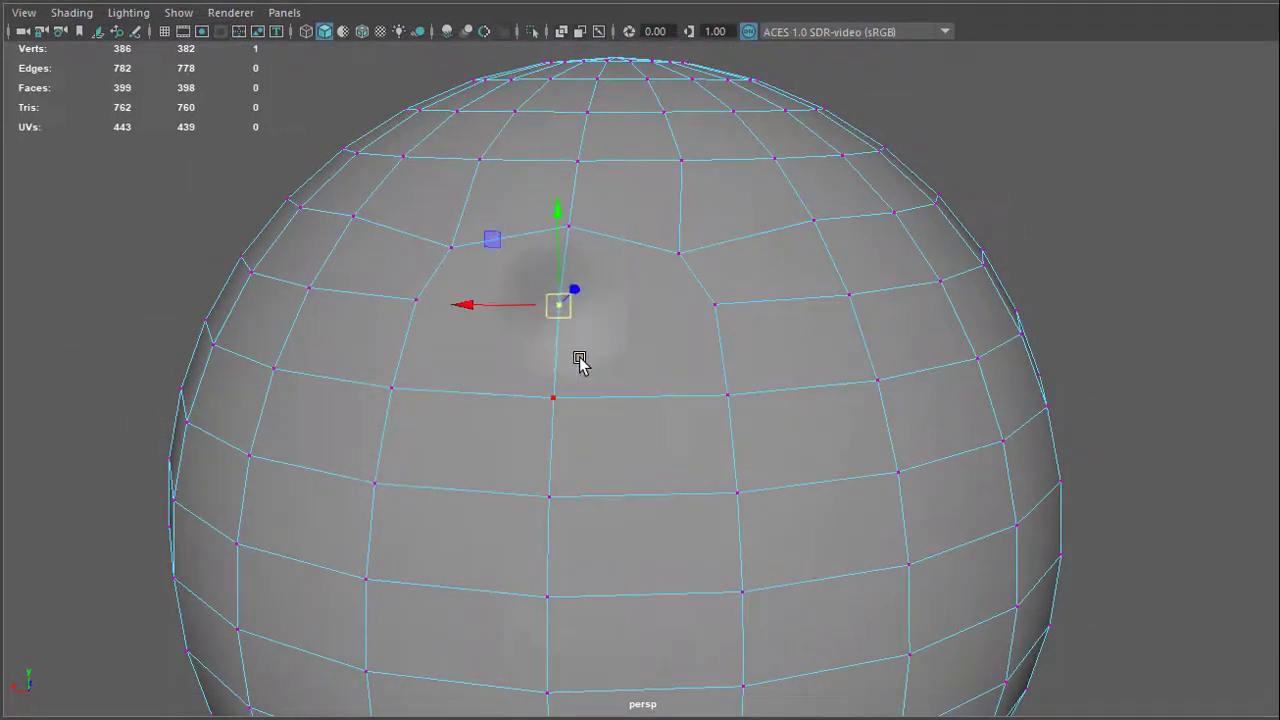
alt+drag(580, 357, 624, 481)
Return the sphere to object selection, select it as a whole and frame it in the view.
alt+right_drag(740, 476, 591, 451)
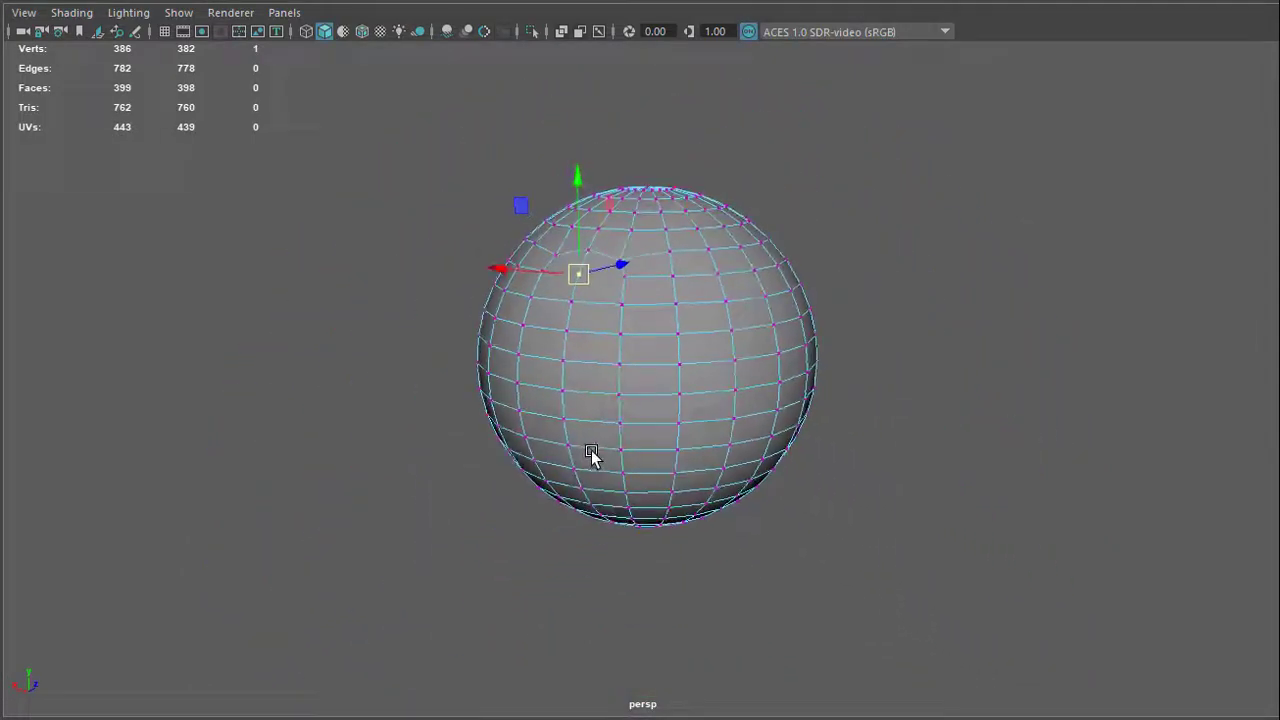
right_drag(699, 343, 788, 315)
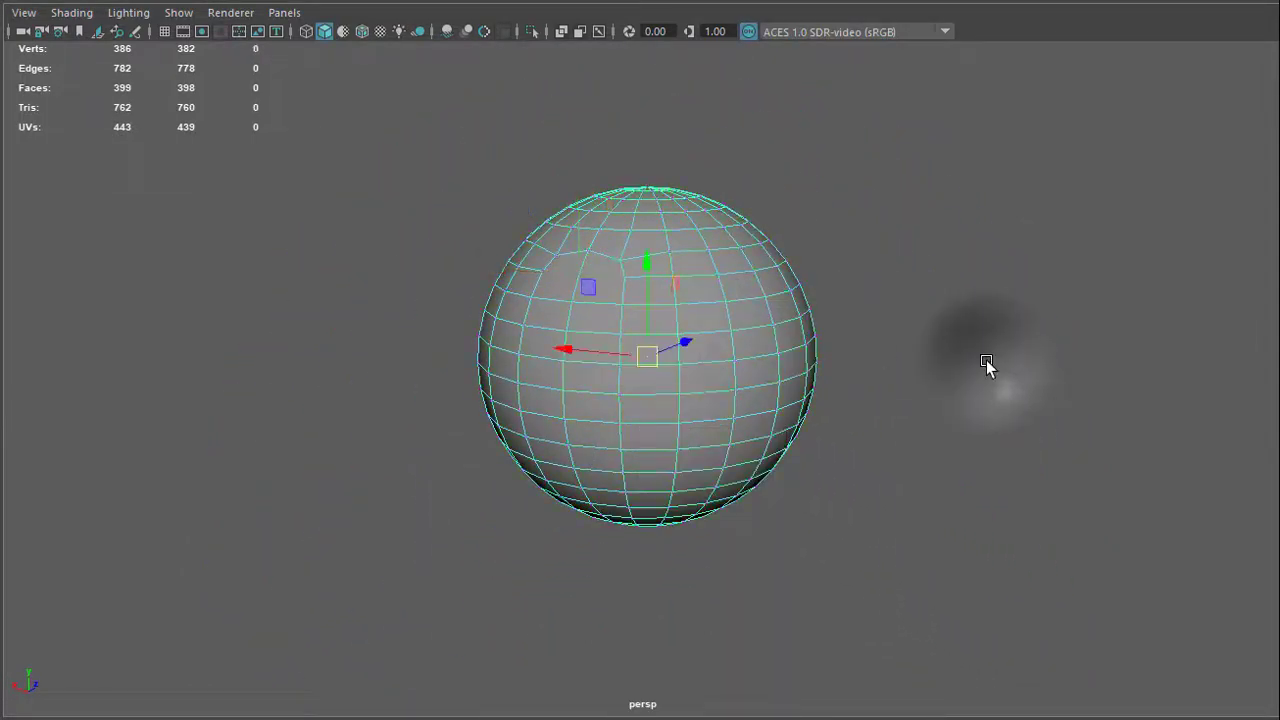
click(988, 366)
alt+right_drag(709, 431, 669, 400)
click(669, 400)
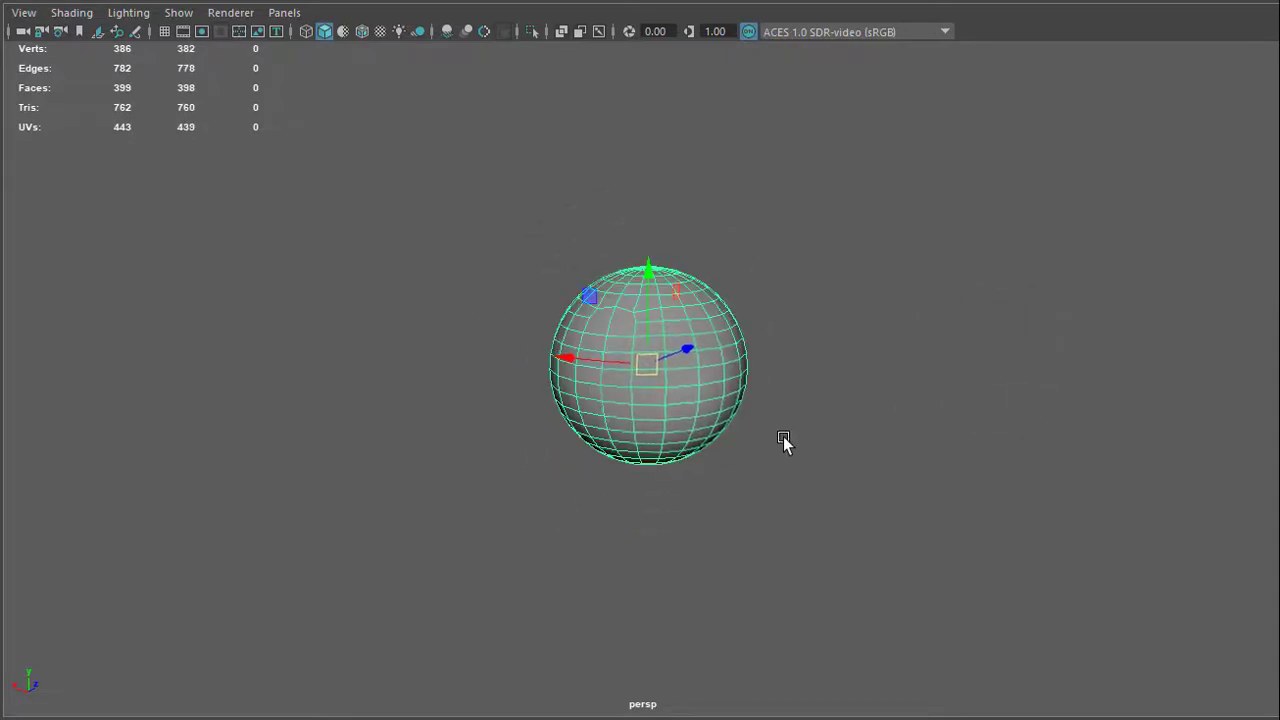
key(f)
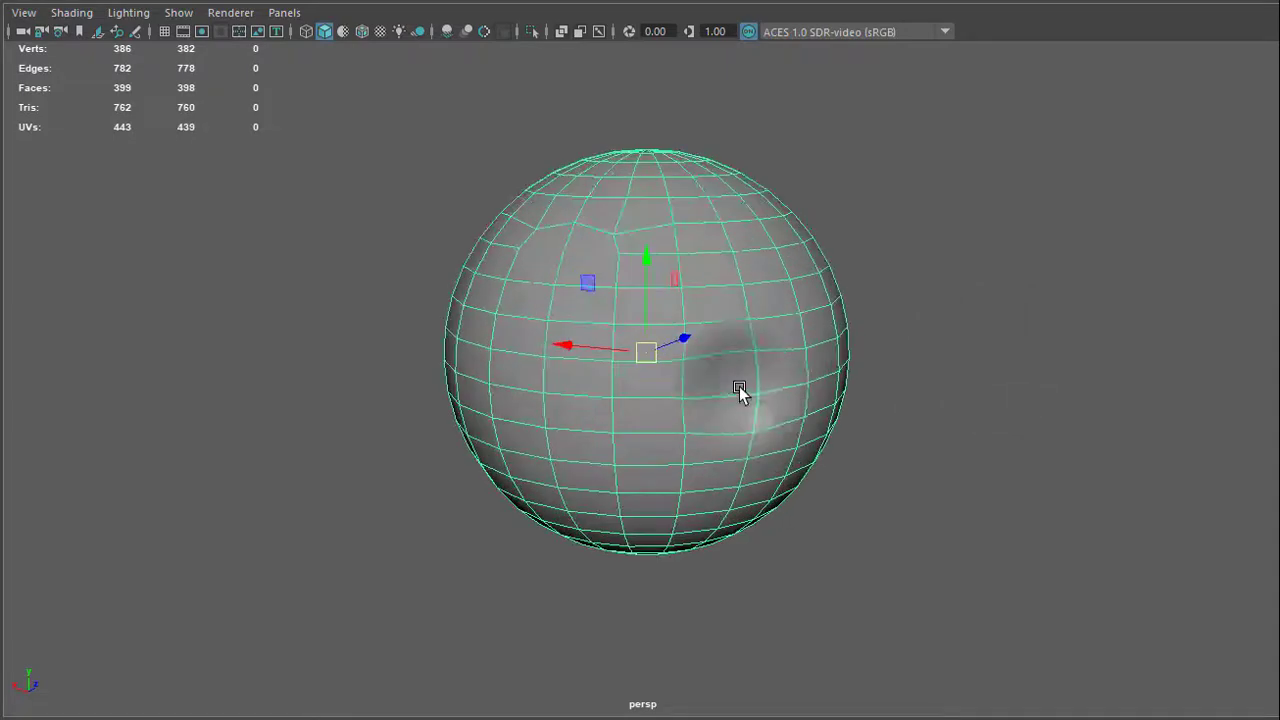
alt+drag(549, 257, 515, 270)
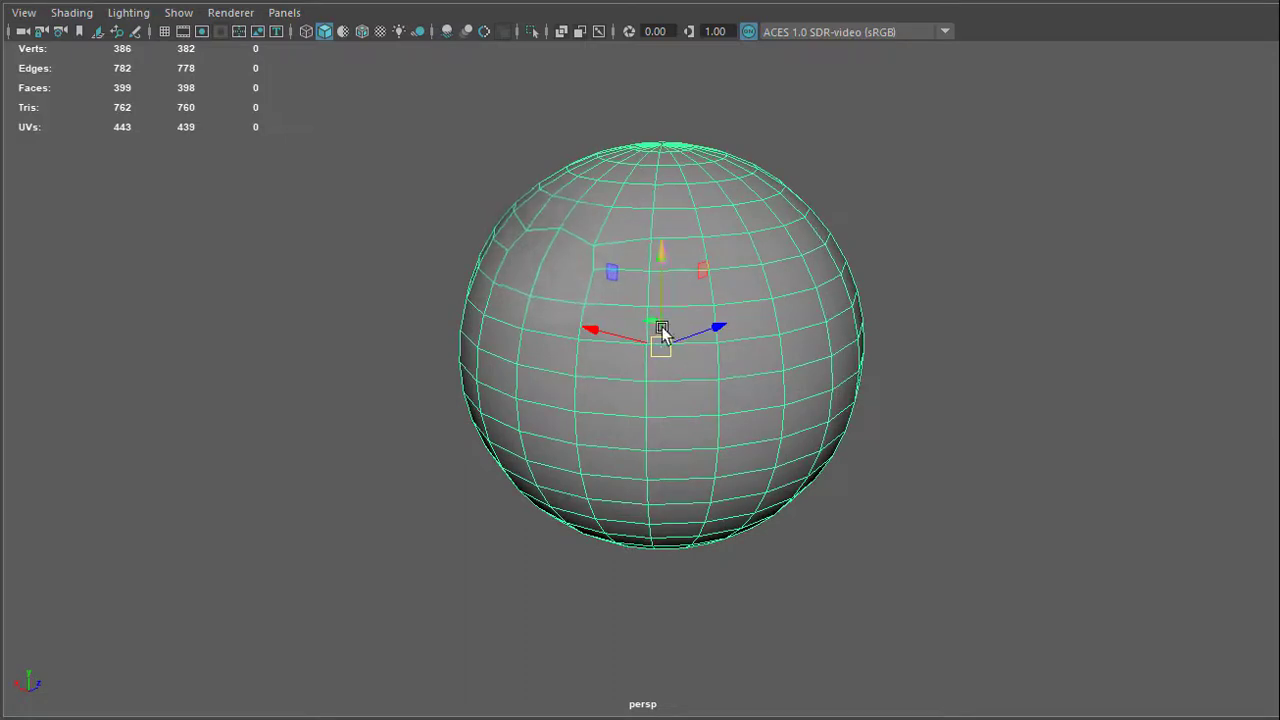
Clear the sphere and plane from the scene and open the recent scene CHILD.mb without saving the untitled scene.
key(ctrl+z)
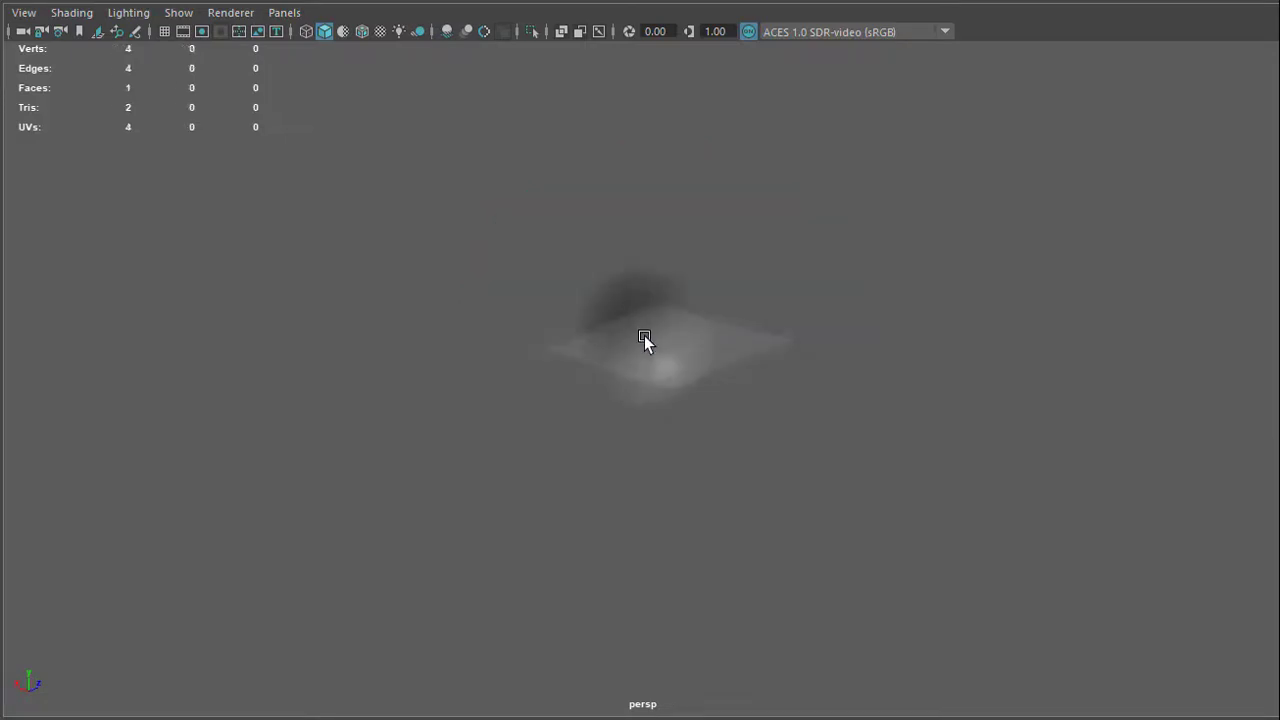
key(ctrl+z)
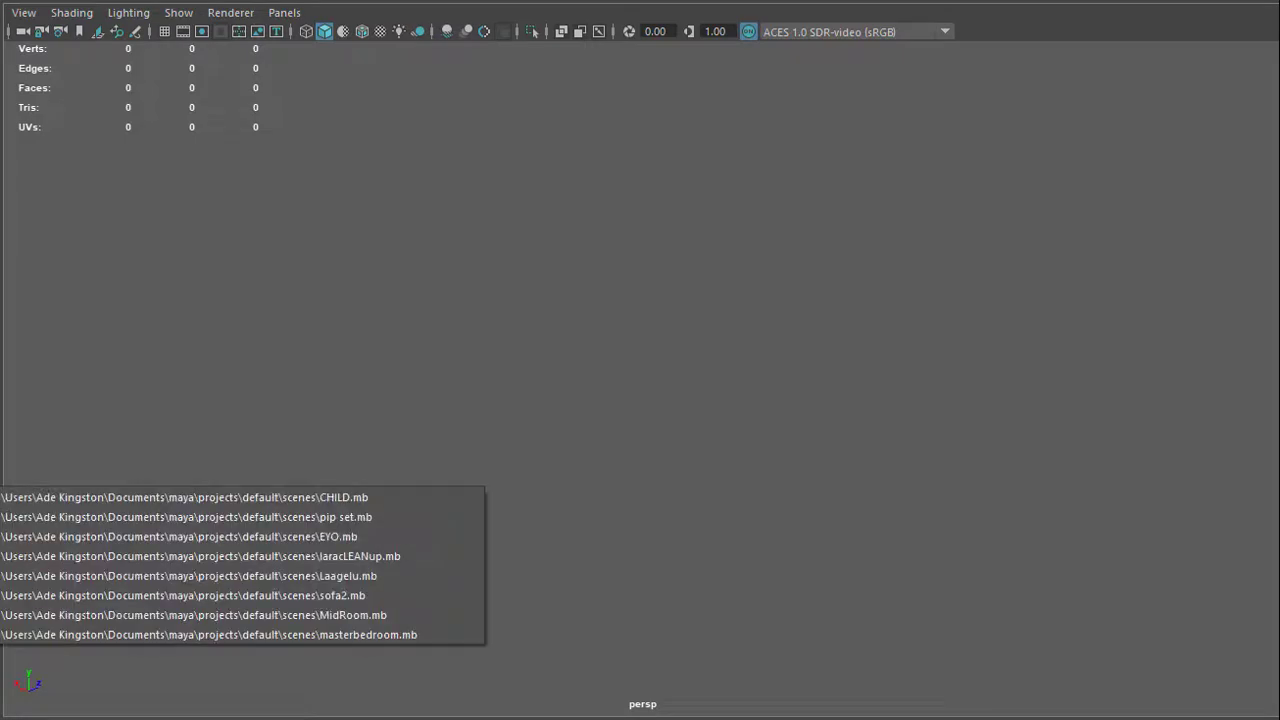
click(80, 501)
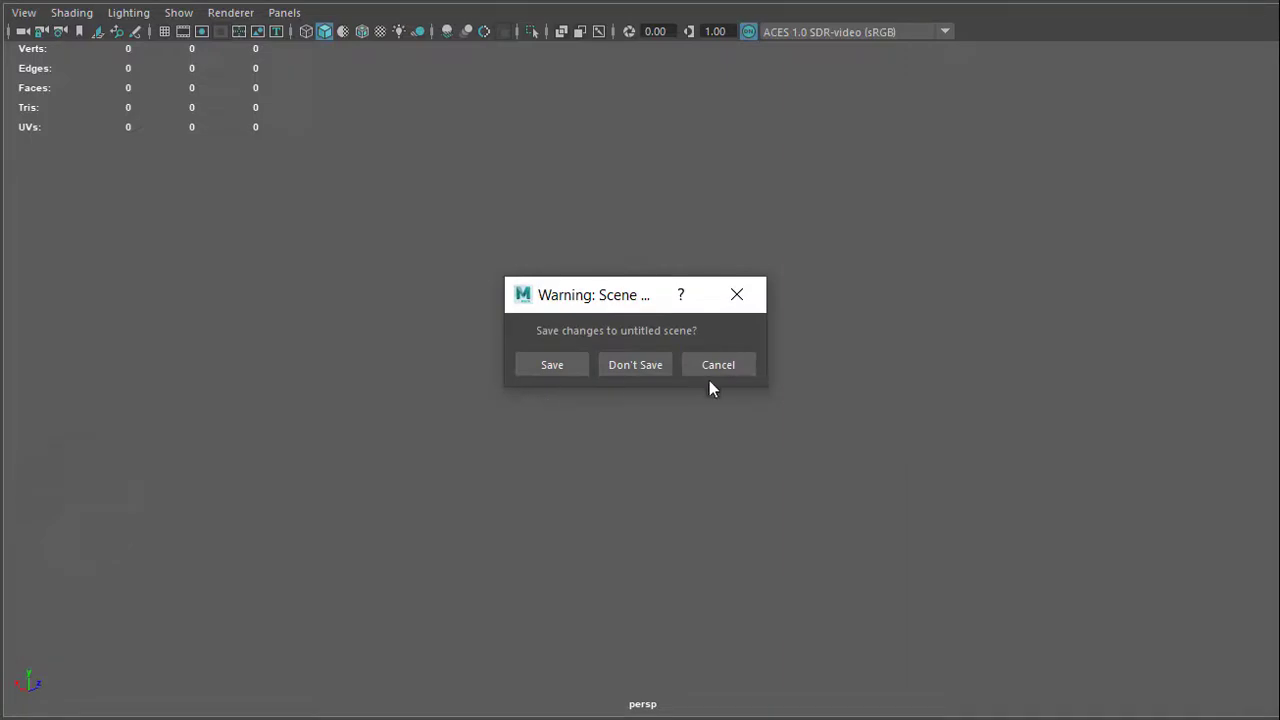
click(639, 366)
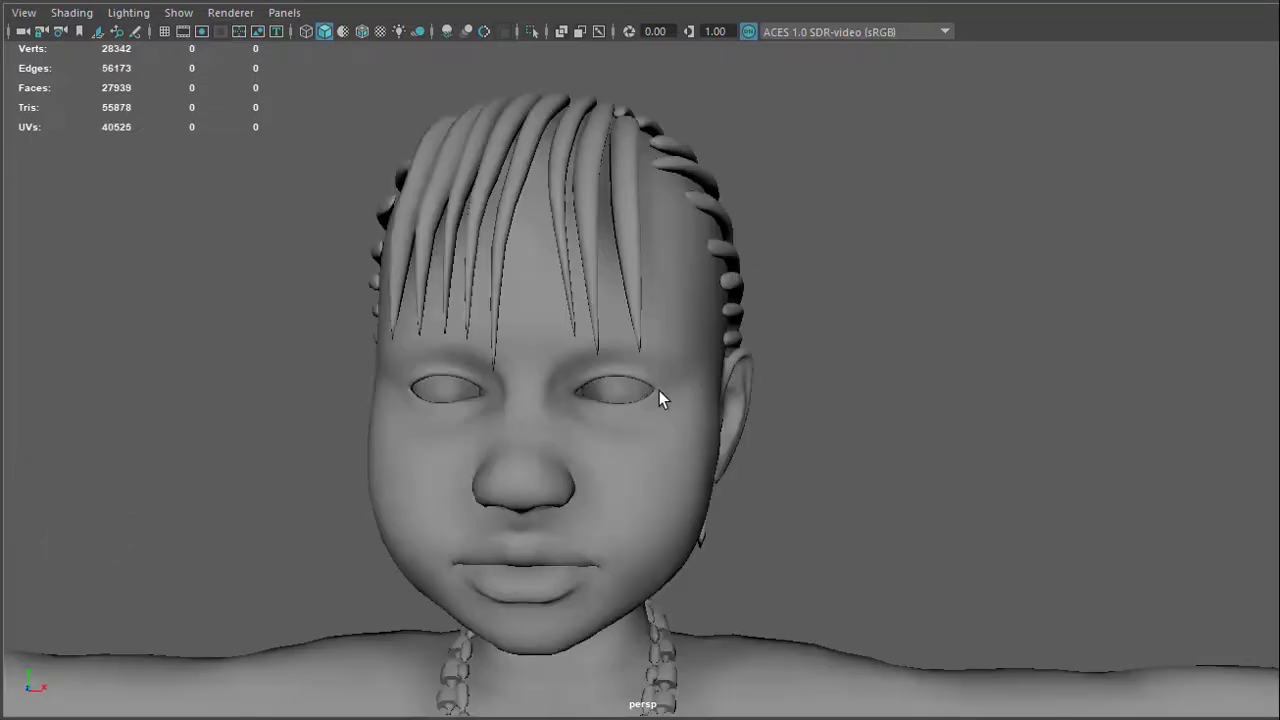
Turn on textured display in the viewport and bring the full child character into view.
scroll(747, 469, down, 6)
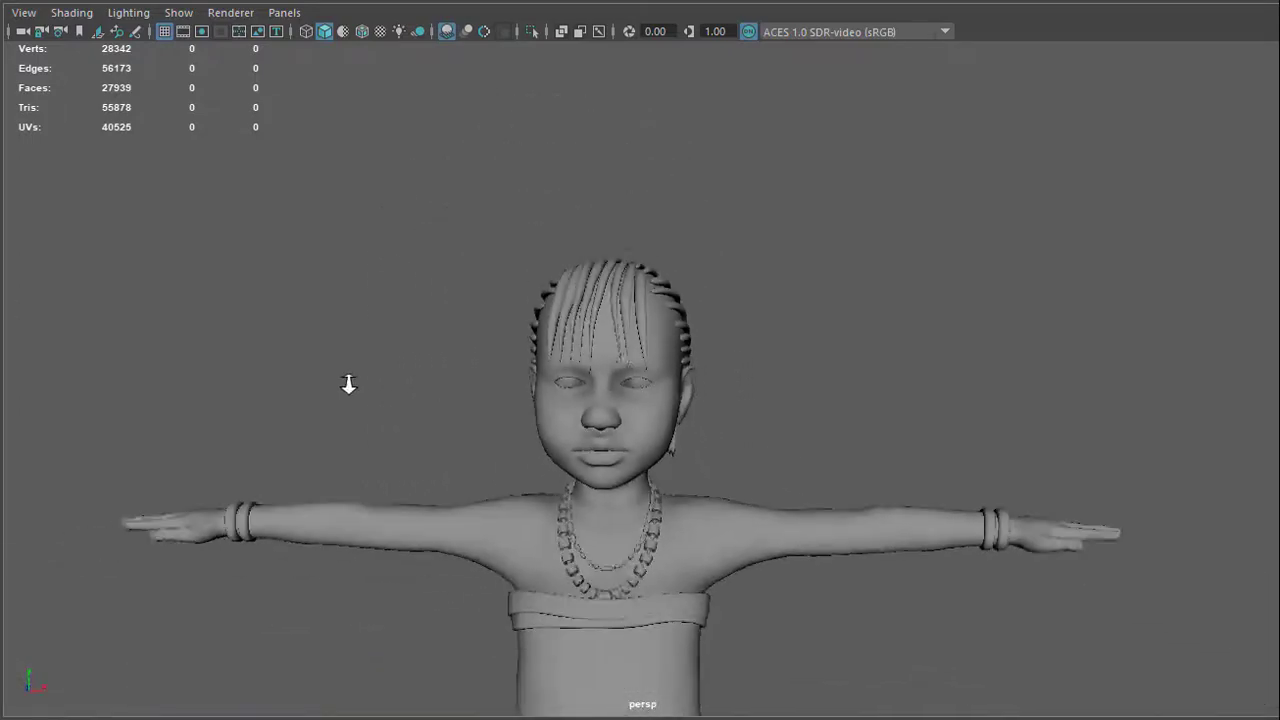
click(380, 31)
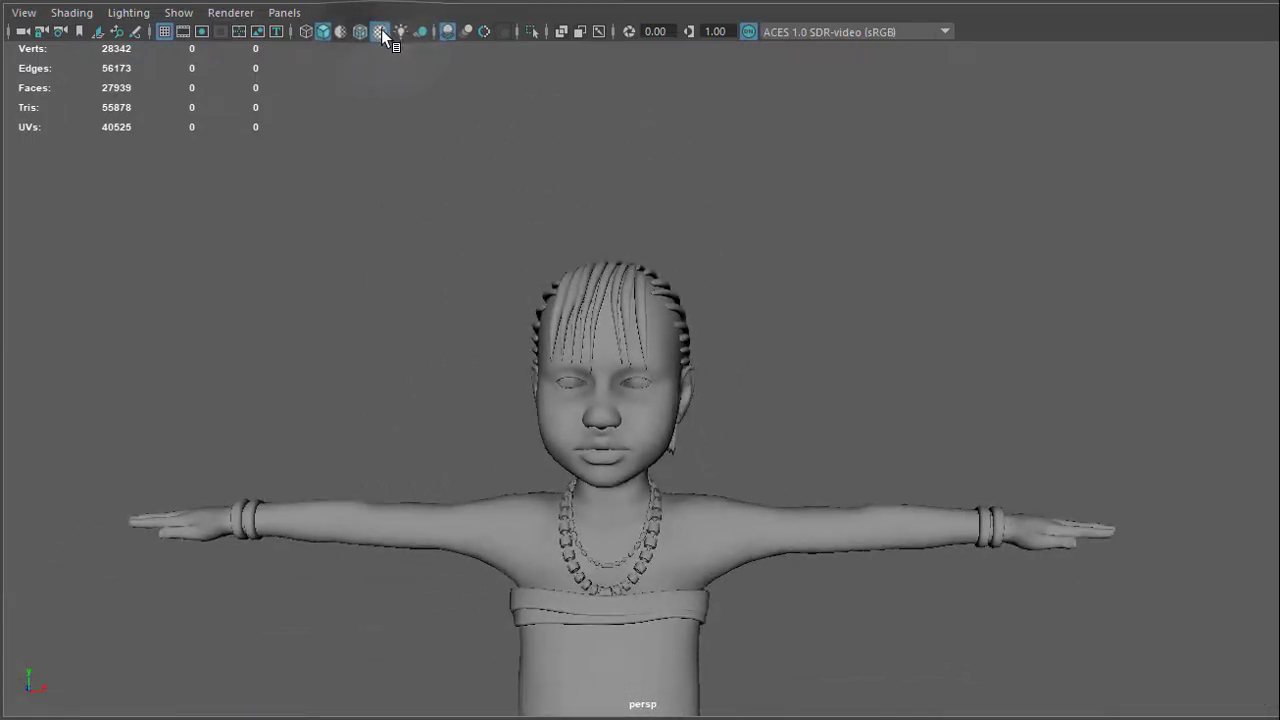
alt+drag(641, 416, 788, 483)
alt+right_drag(788, 483, 652, 570)
alt+middle_drag(648, 577, 634, 494)
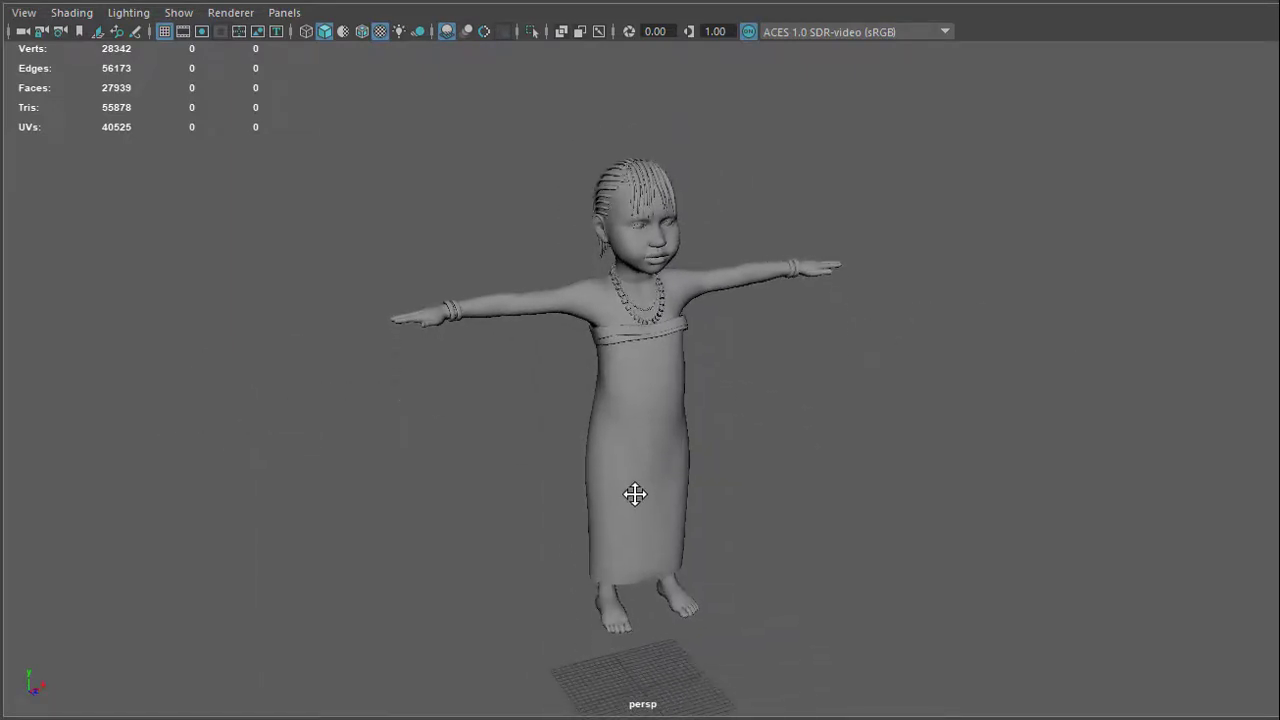
alt+drag(808, 508, 643, 466)
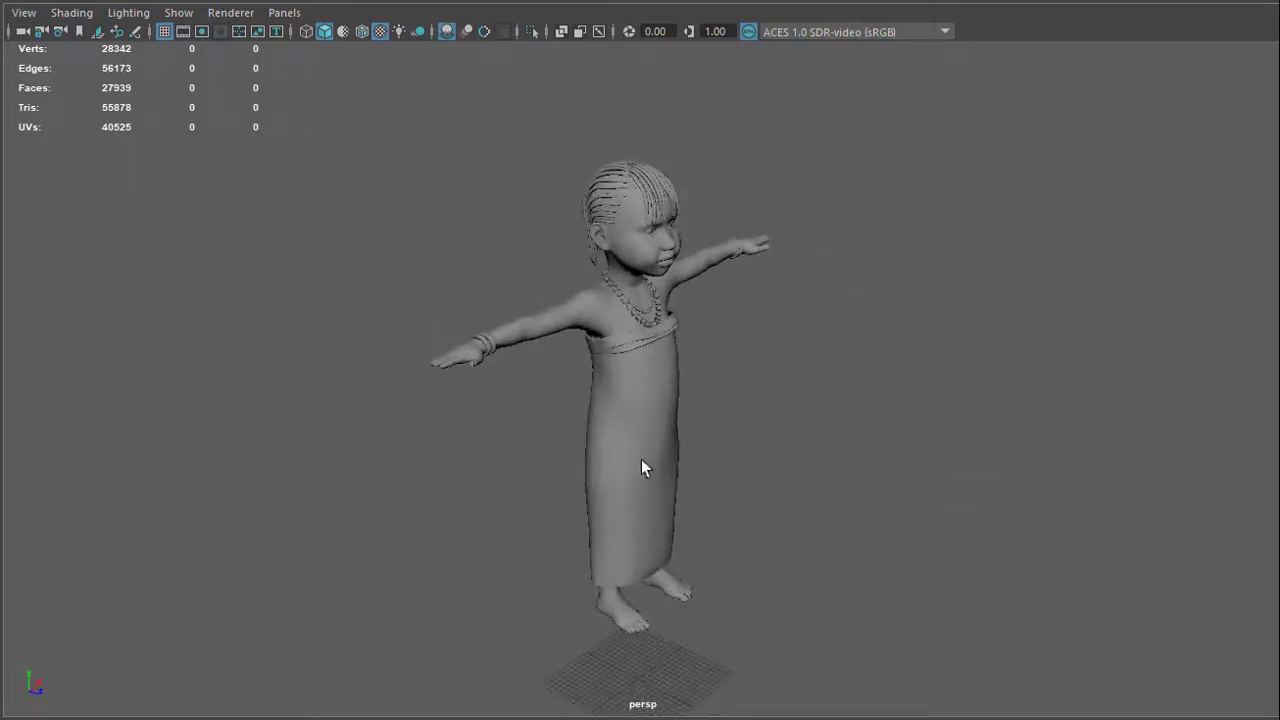
Select the child character's body mesh to show its wireframe around the face, neck and arms.
alt+right_drag(643, 466, 1075, 610)
alt+middle_drag(831, 357, 900, 563)
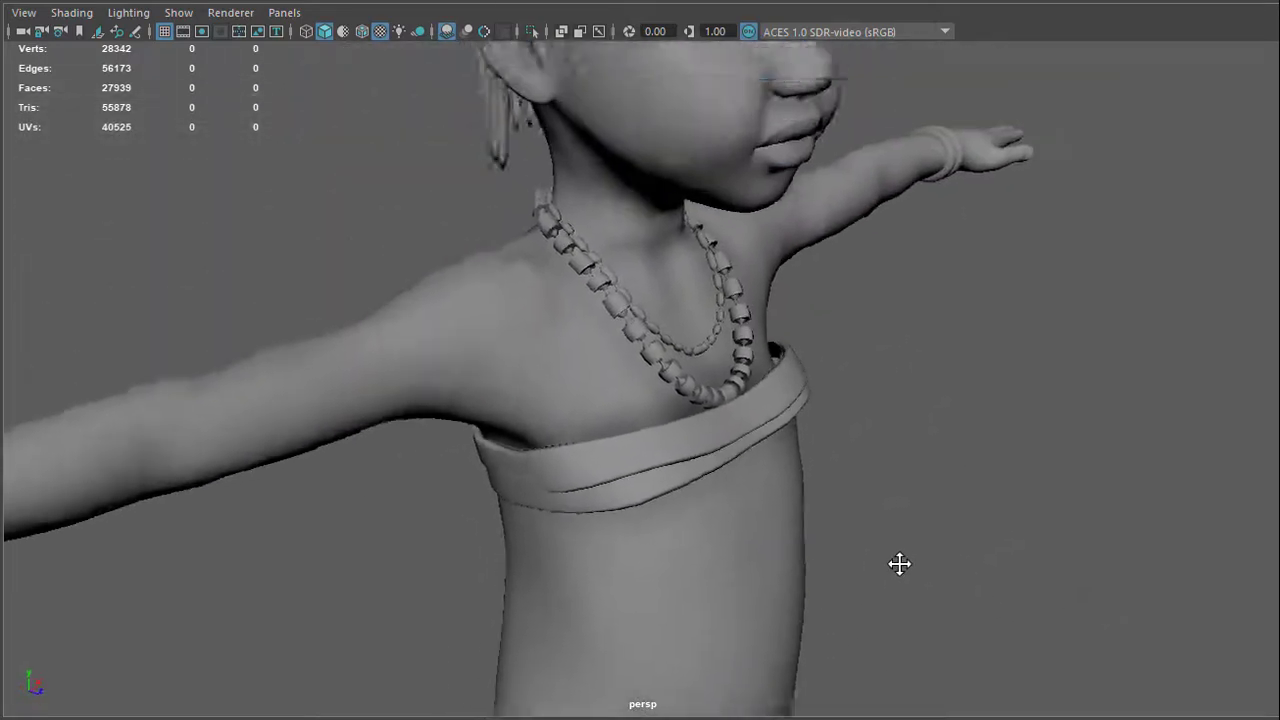
alt+drag(900, 563, 747, 374)
click(745, 269)
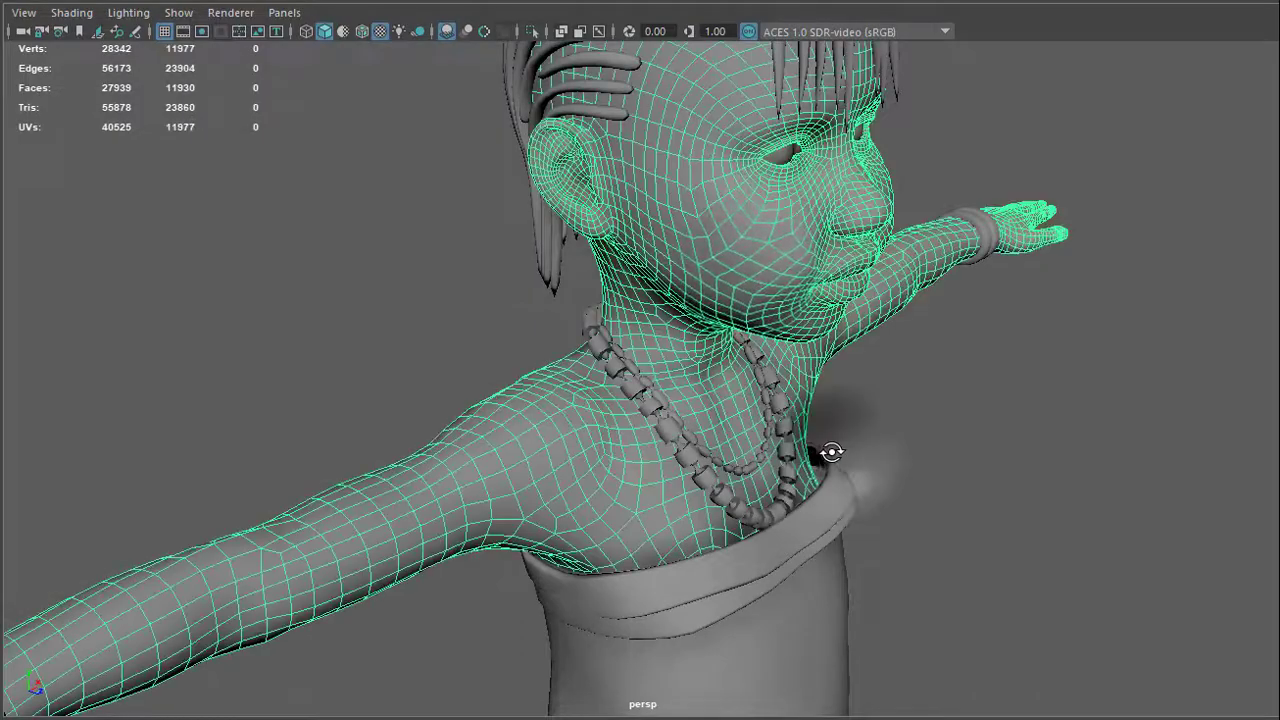
alt+drag(828, 449, 666, 432)
alt+middle_drag(666, 432, 620, 357)
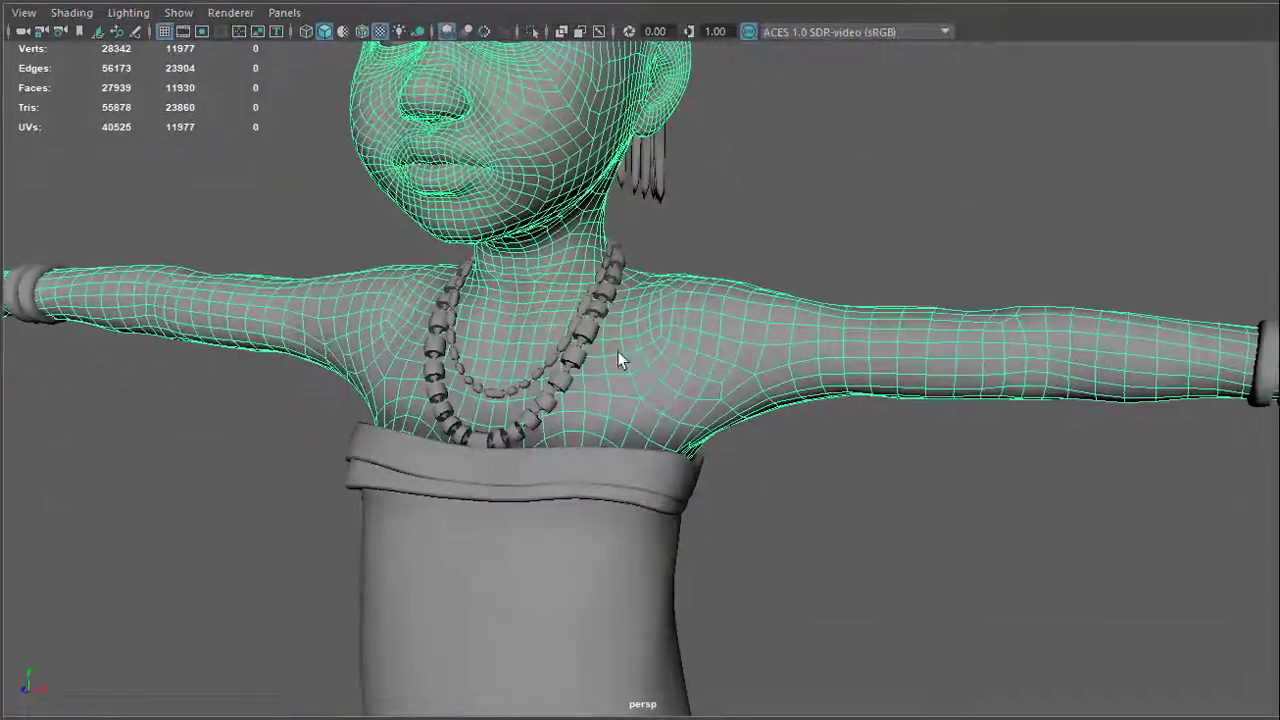
Switch the body mesh to vertex selection and select corner vertices of a face beside the necklace in turn.
scroll(637, 353, up, 5)
right_drag(610, 322, 520, 313)
click(566, 303)
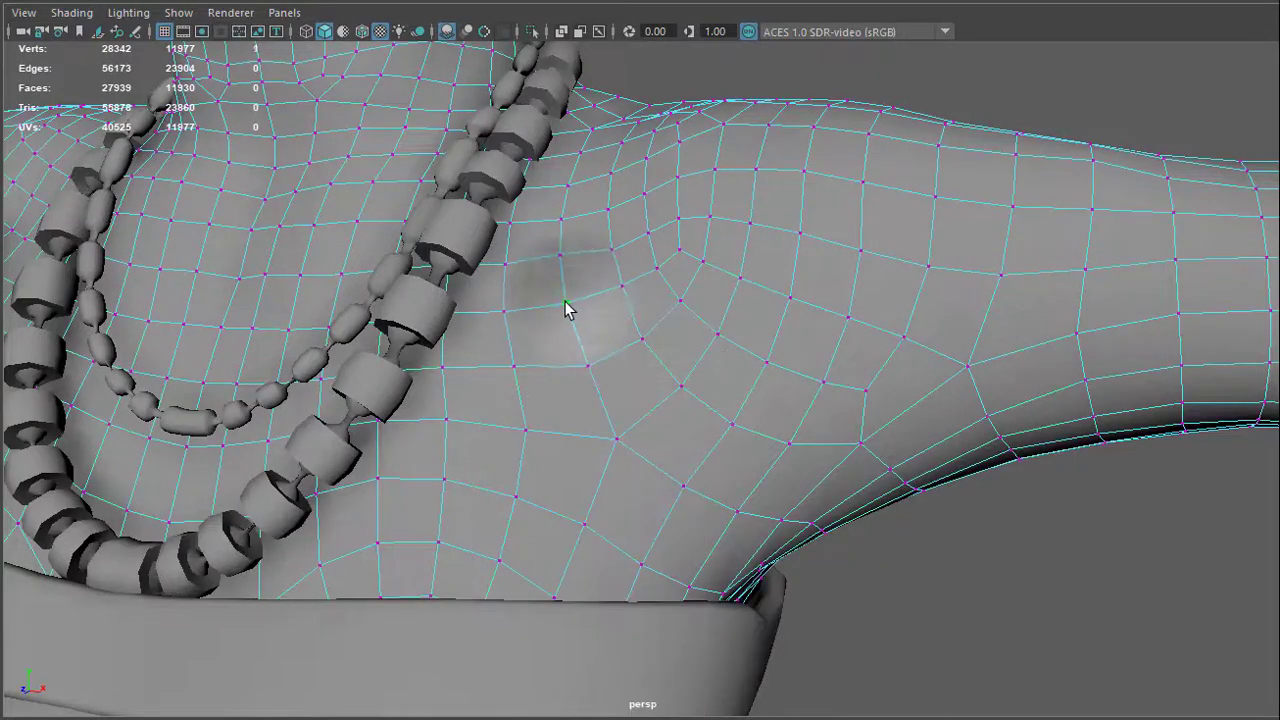
click(614, 287)
click(642, 341)
Switch to edge selection and select edges of the same four-sided face on the character's chest.
right_drag(586, 340, 586, 282)
click(615, 313)
drag(614, 303, 620, 304)
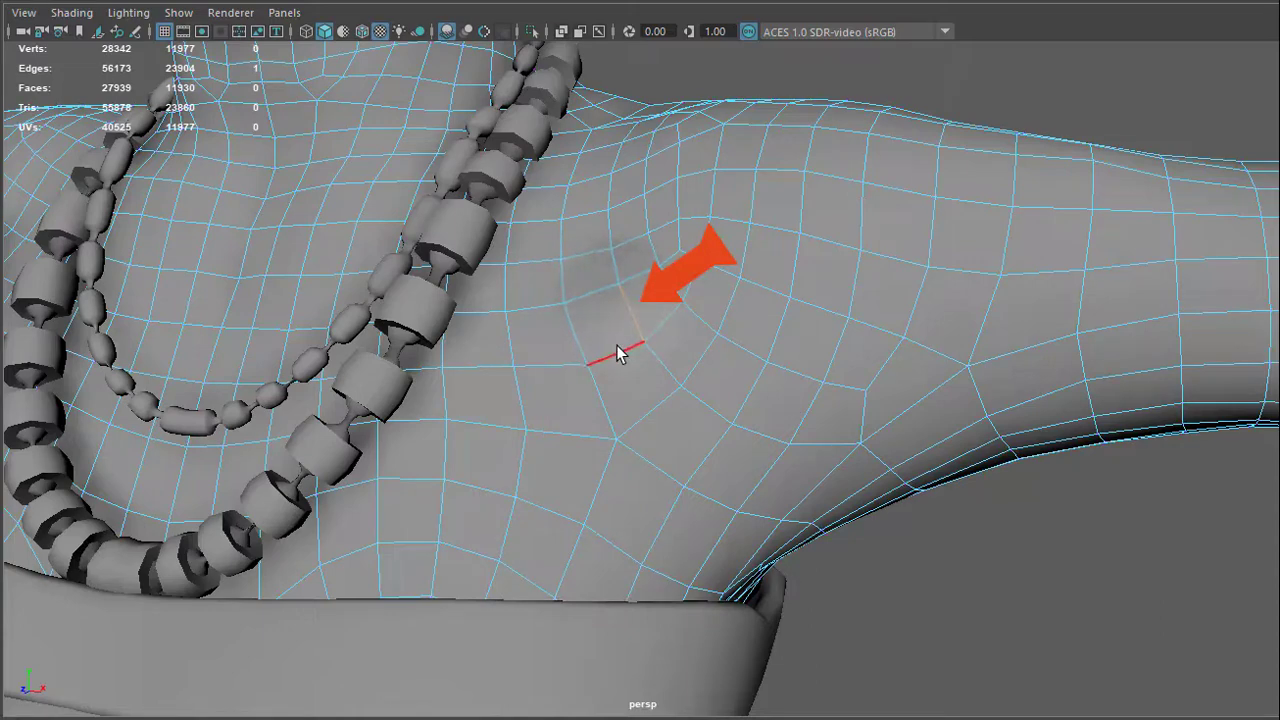
Switch to face selection and select the four-sided face beside the necklace and its neighbouring faces one by one.
right_drag(603, 331, 600, 372)
click(605, 323)
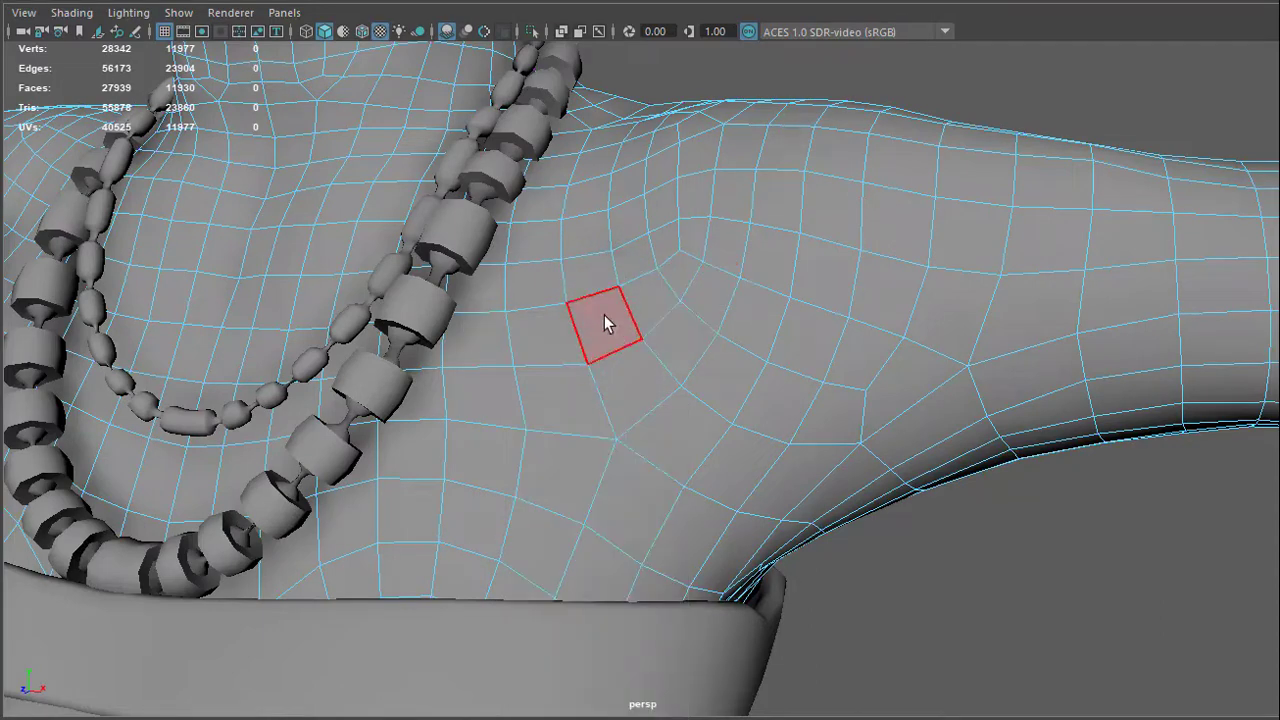
click(605, 323)
drag(630, 312, 646, 290)
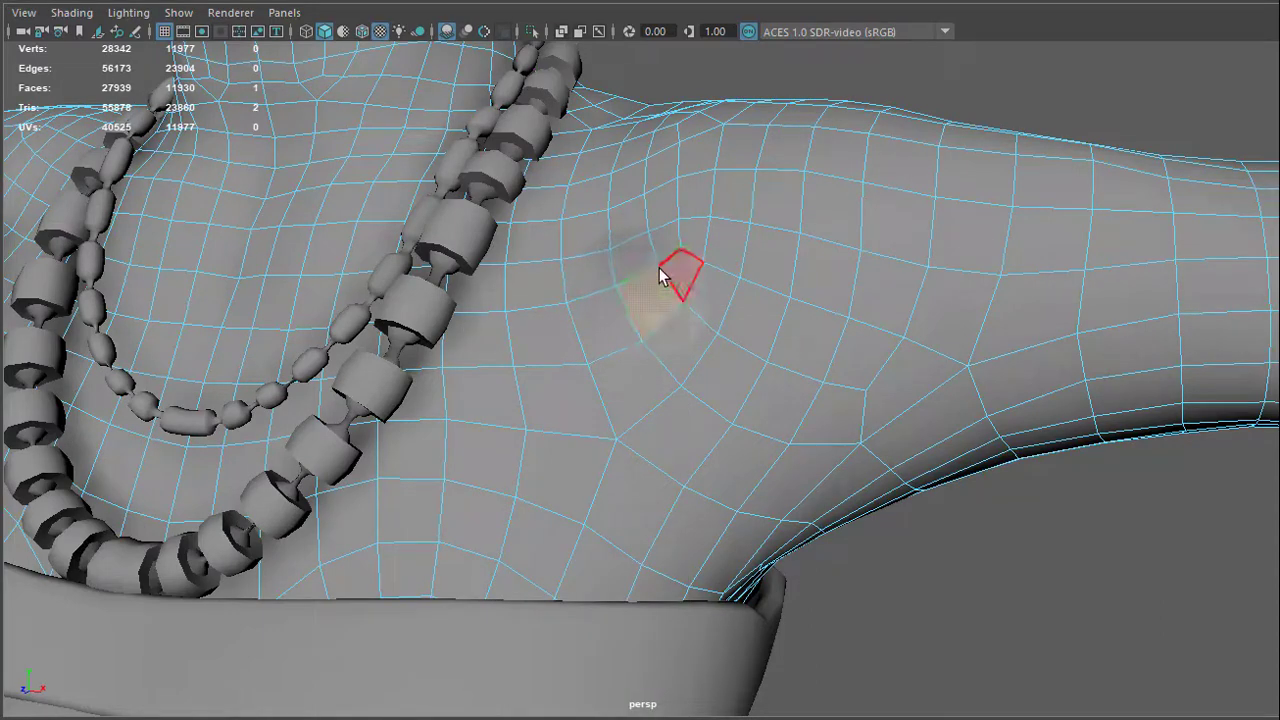
click(672, 269)
click(632, 251)
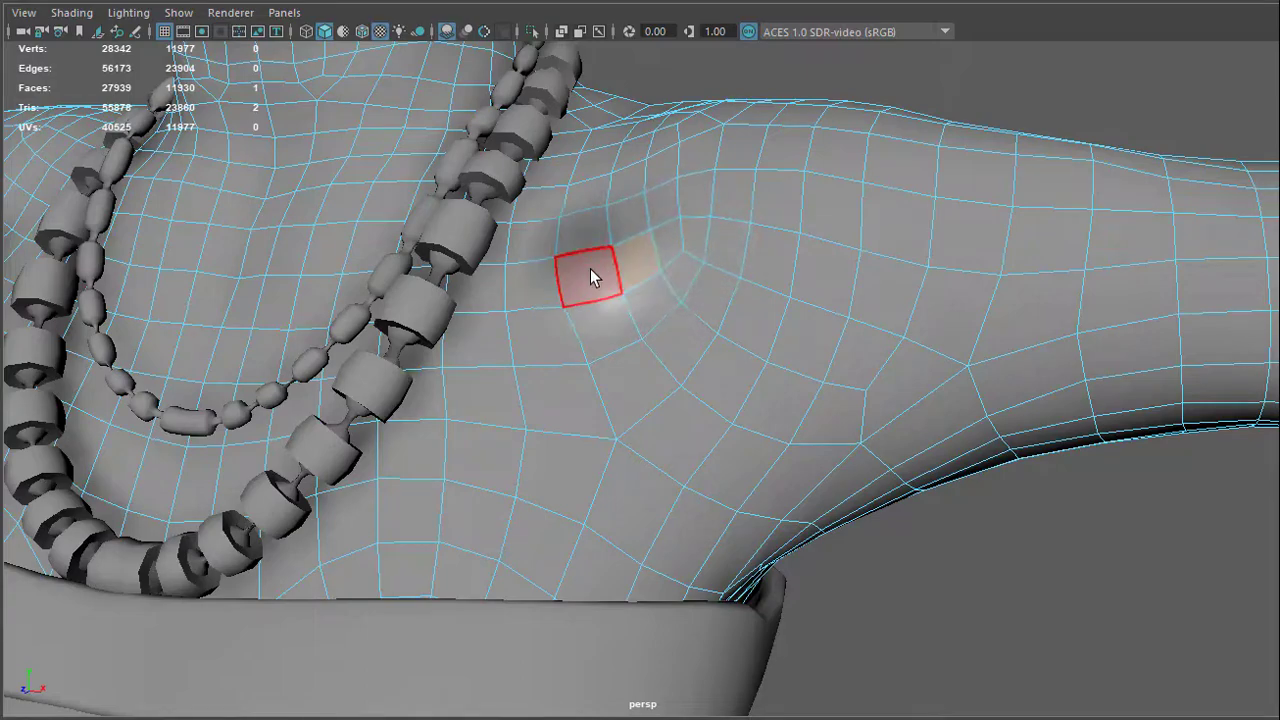
click(590, 269)
Return to object selection and select the grouped hair, jewellery and clothing through the necklace.
scroll(654, 323, down, 5)
right_drag(667, 321, 755, 286)
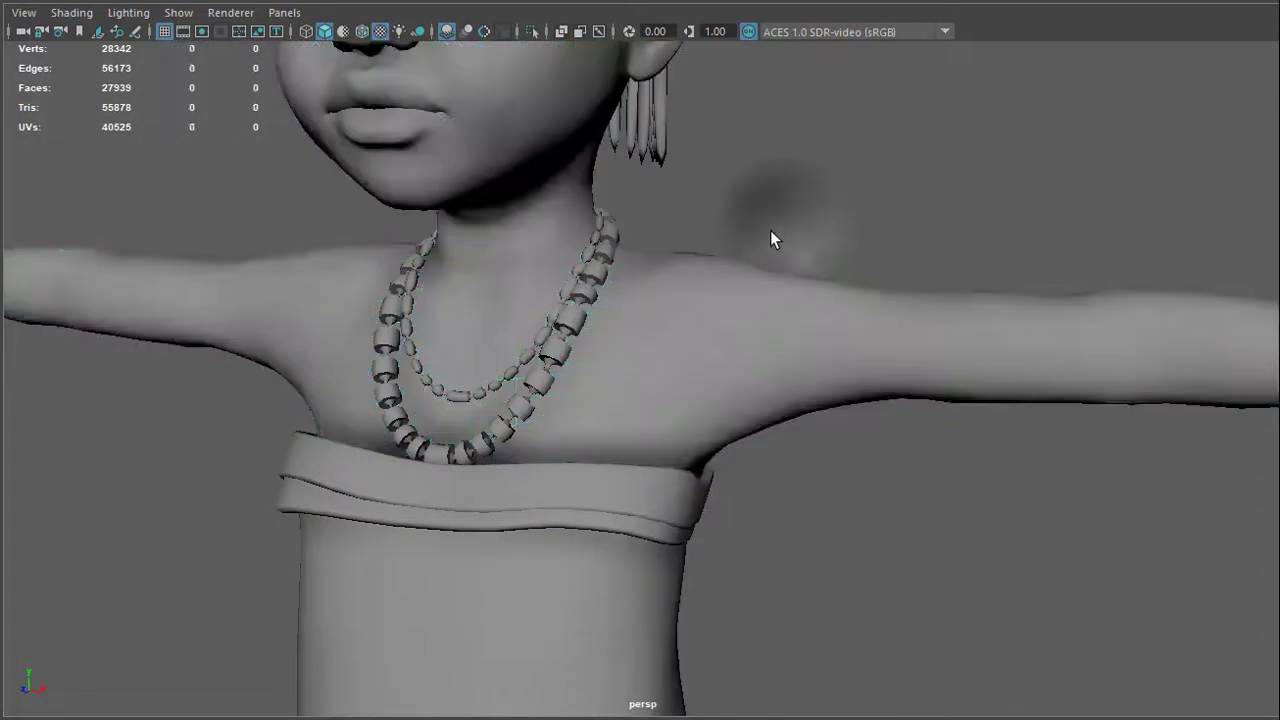
click(530, 385)
scroll(530, 392, down, 5)
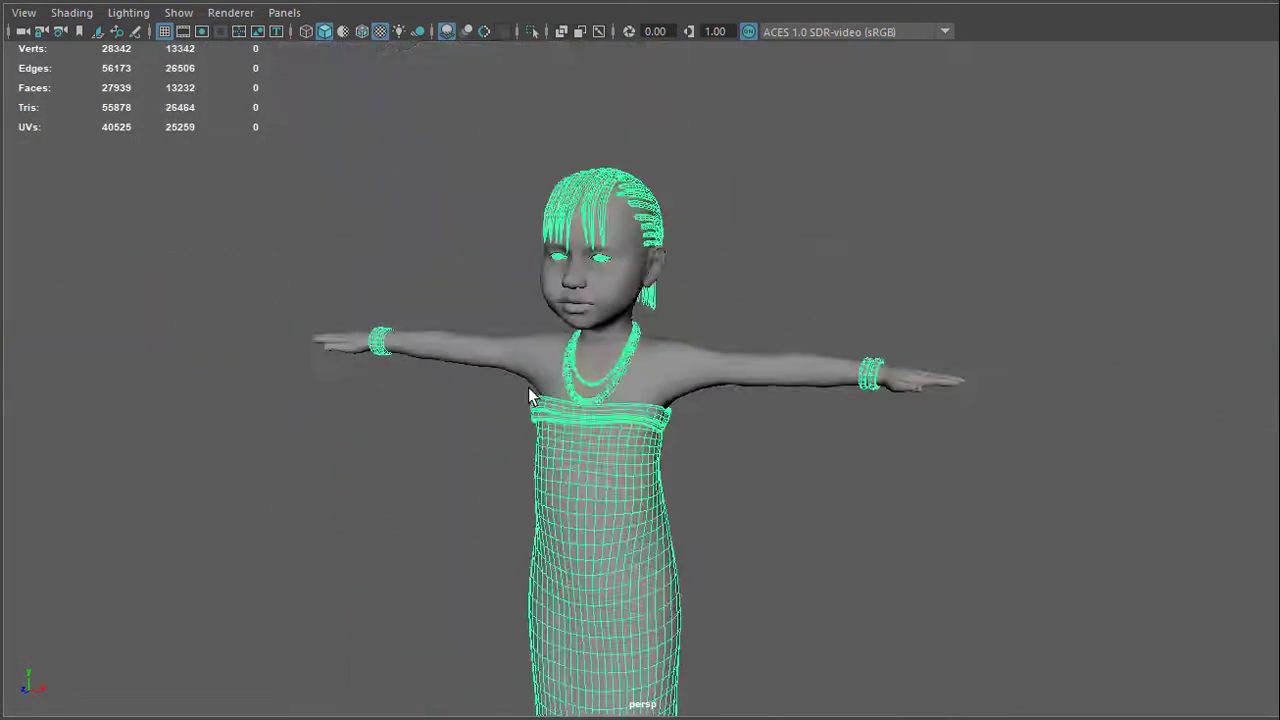
Select only the character's body mesh to show the wireframe across the head and shoulders.
scroll(590, 345, up, 5)
alt+drag(579, 347, 660, 372)
click(677, 370)
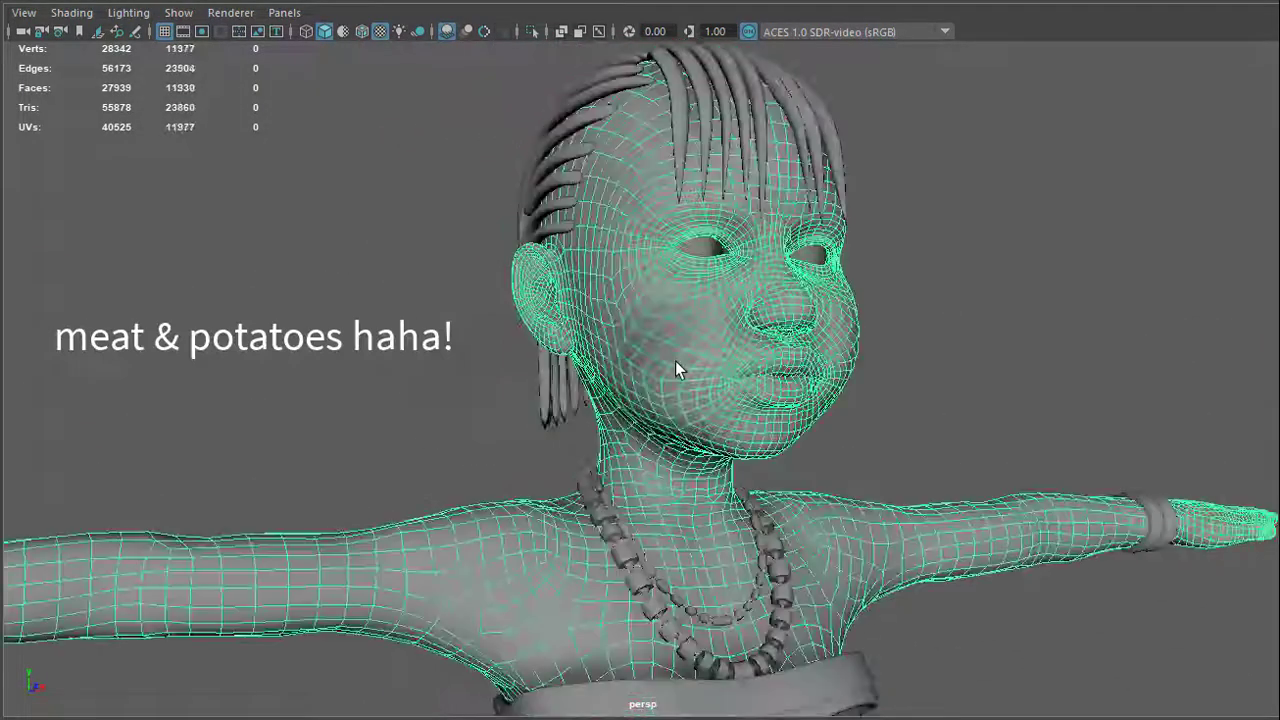
Deselect the body mesh and examine the whole child character from the front and at an angle.
scroll(677, 370, down, 6)
alt+middle_drag(622, 535, 614, 494)
alt+drag(614, 494, 714, 406)
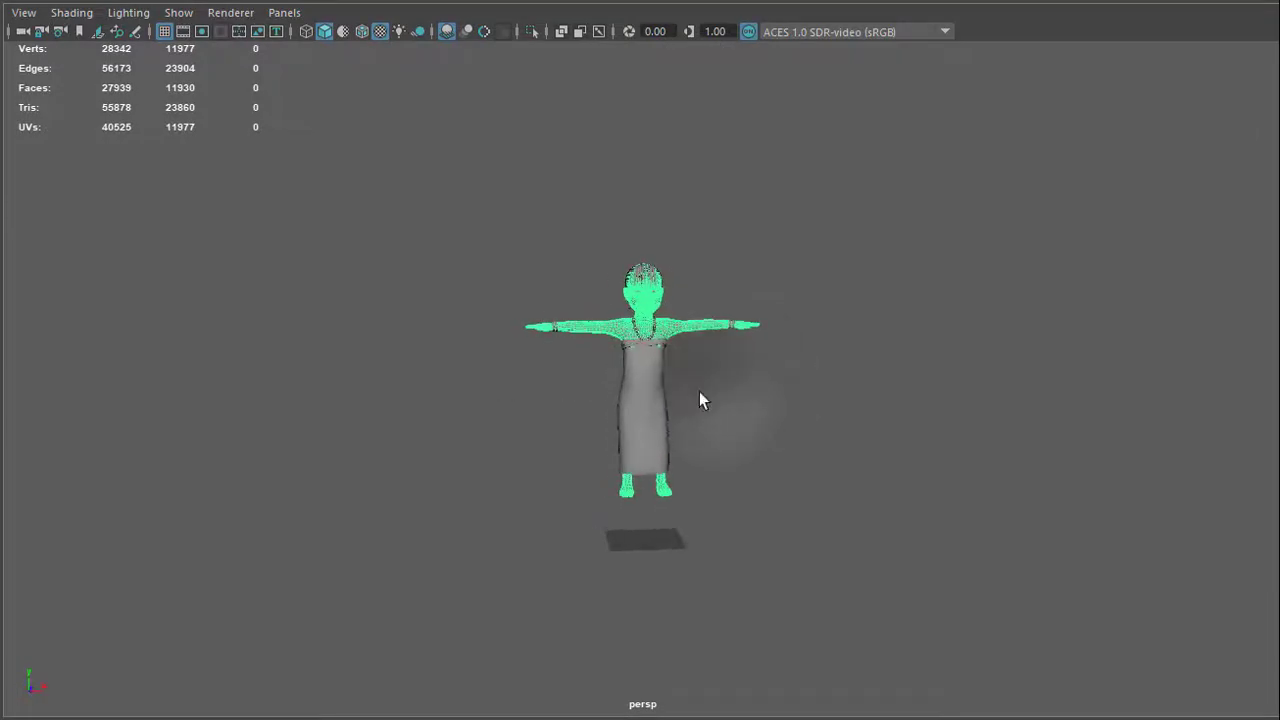
click(765, 430)
scroll(776, 420, up, 3)
scroll(776, 418, up, 2)
alt+middle_drag(777, 420, 742, 470)
alt+drag(742, 470, 777, 454)
alt+middle_drag(777, 454, 796, 472)
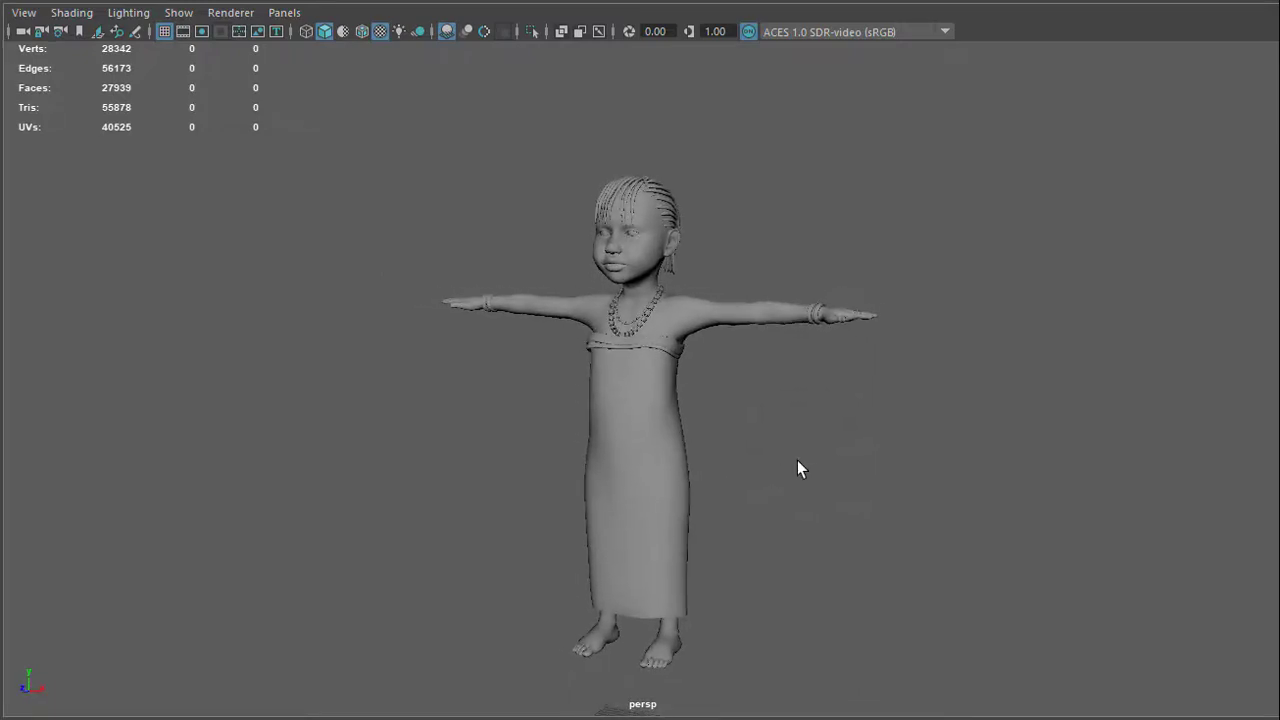